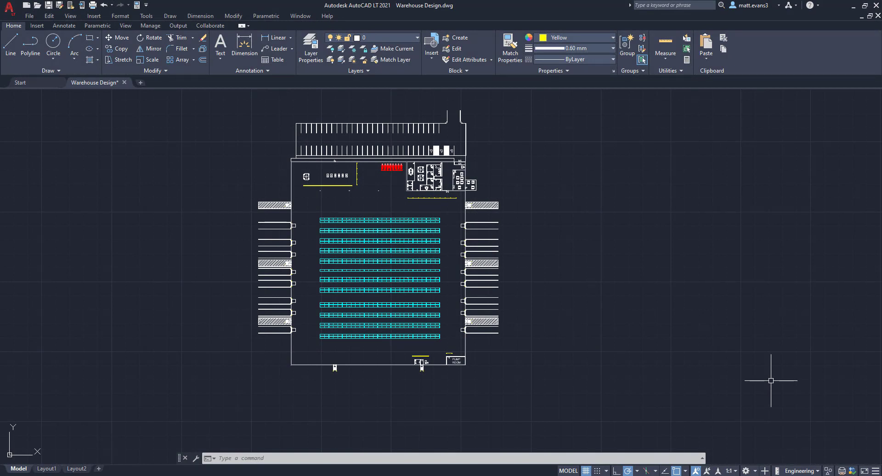
Draw a 4" radius circle in the empty space beside the warehouse plan.
click(56, 42)
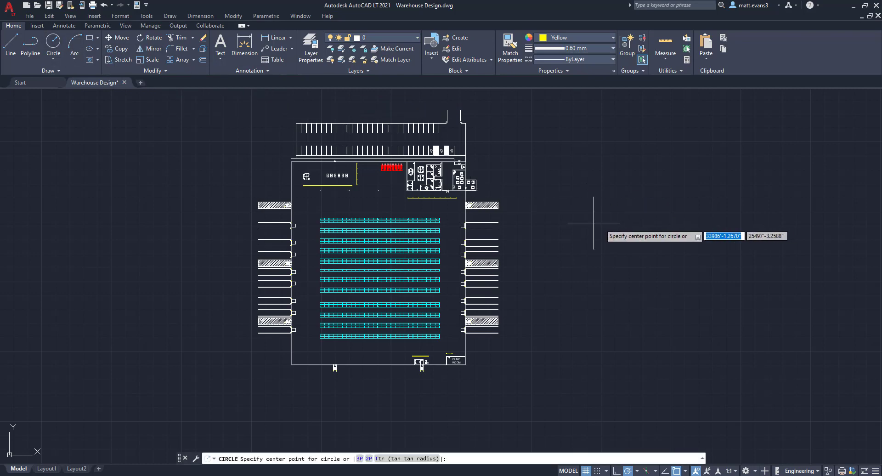
scroll(502, 240, up, 4)
scroll(502, 240, up, 5)
click(518, 210)
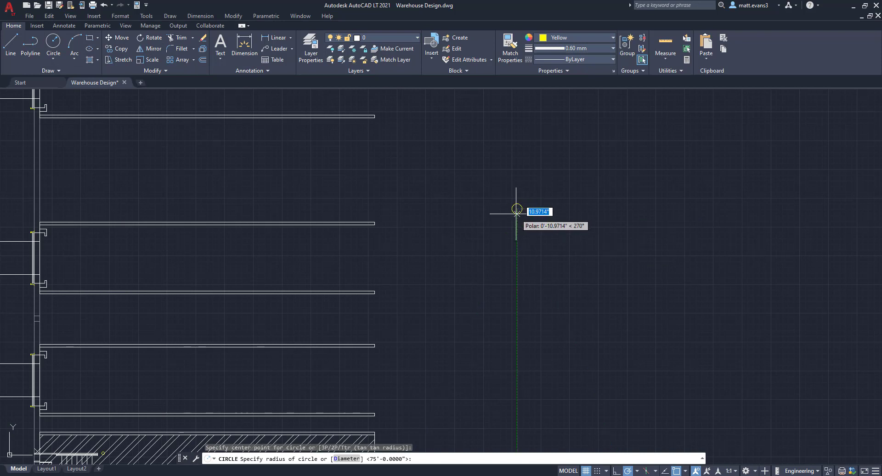
text(4")
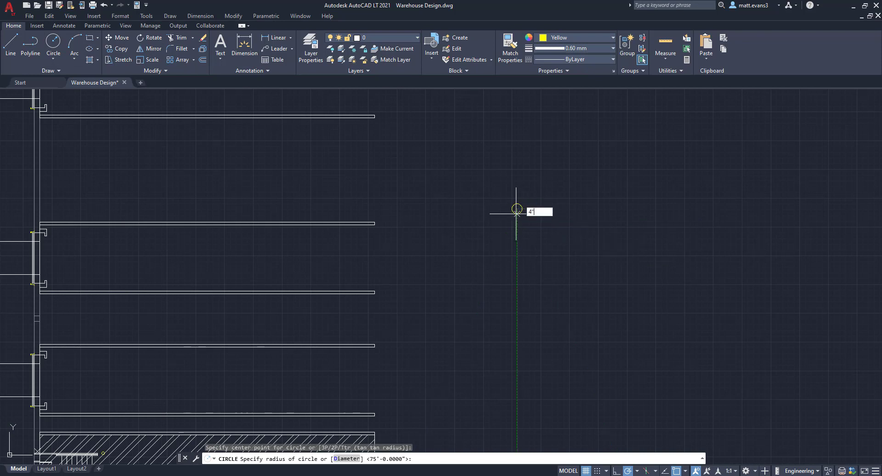
key(Return)
Window-select the new 4" circle and change its colour to Red.
scroll(517, 212, up, 4)
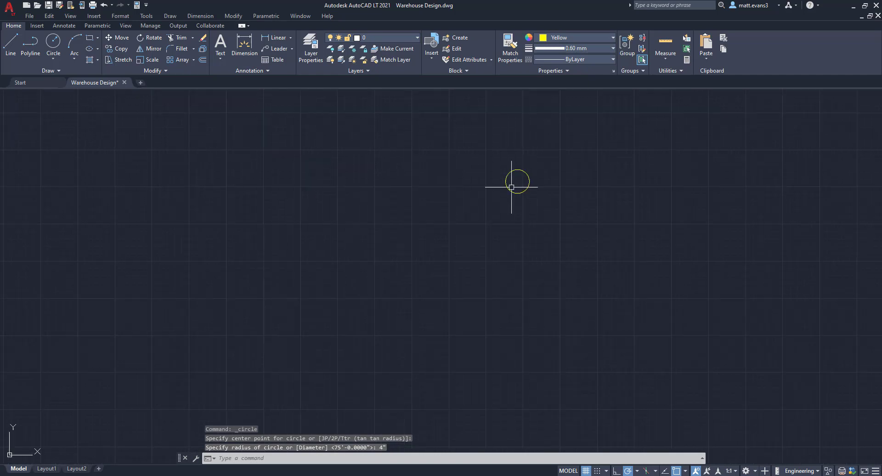
click(491, 144)
click(560, 206)
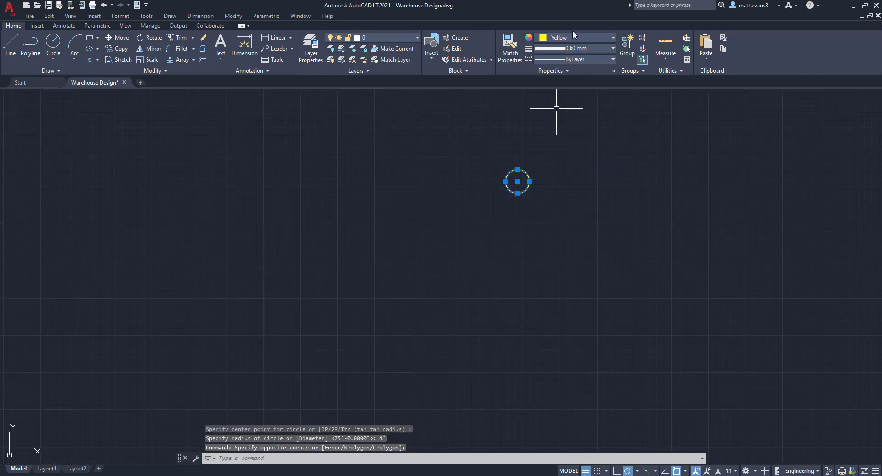
click(574, 35)
click(542, 130)
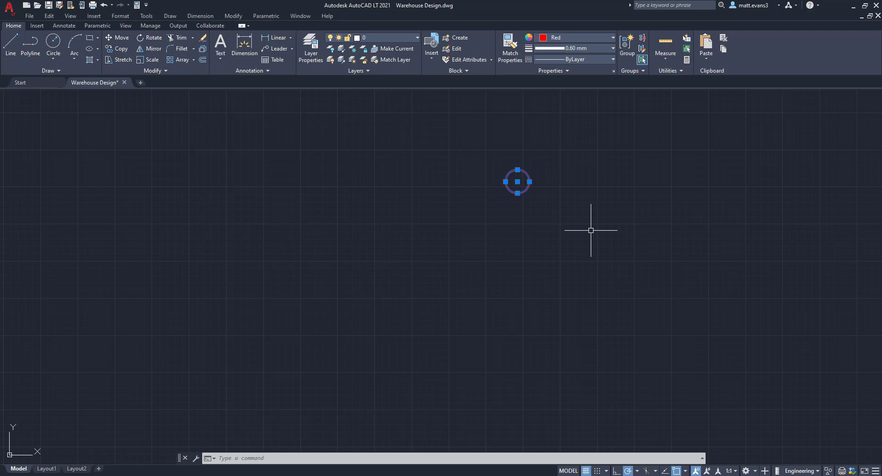
Fill the small circle with a solid red hatch to form the extinguisher marker.
click(89, 60)
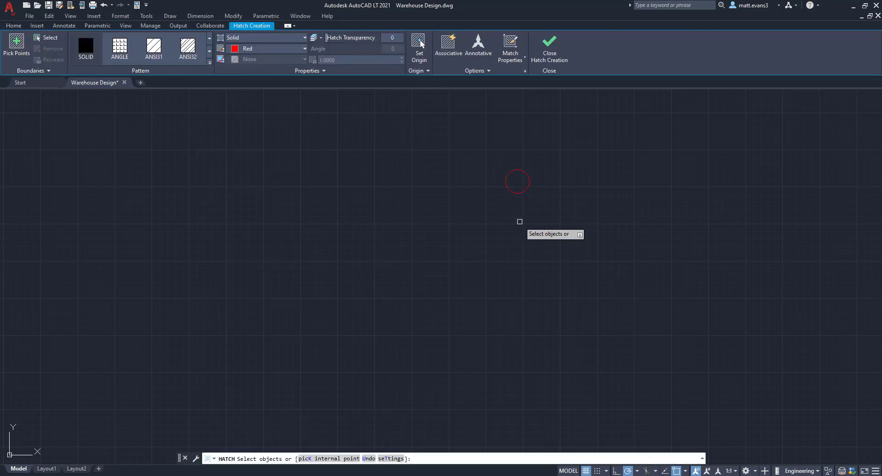
click(530, 180)
key(Escape)
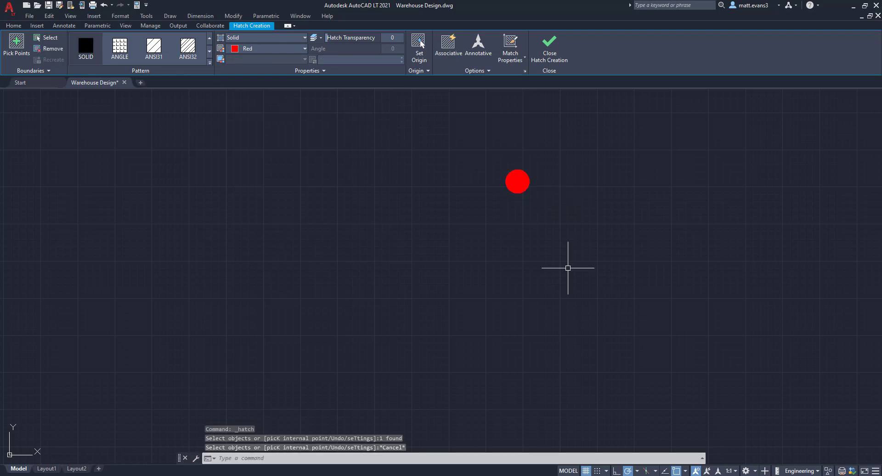
scroll(420, 197, down, 10)
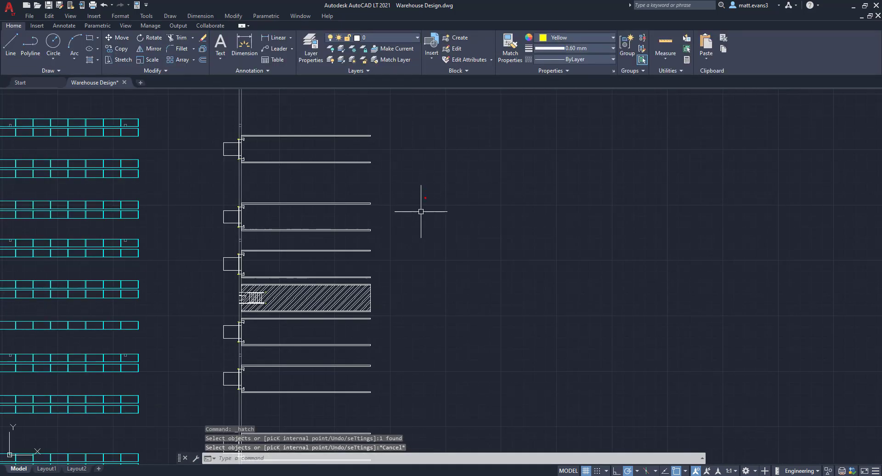
scroll(429, 191, down, 4)
scroll(431, 191, up, 7)
Move the red marker farther to the right of the warehouse plan.
click(402, 192)
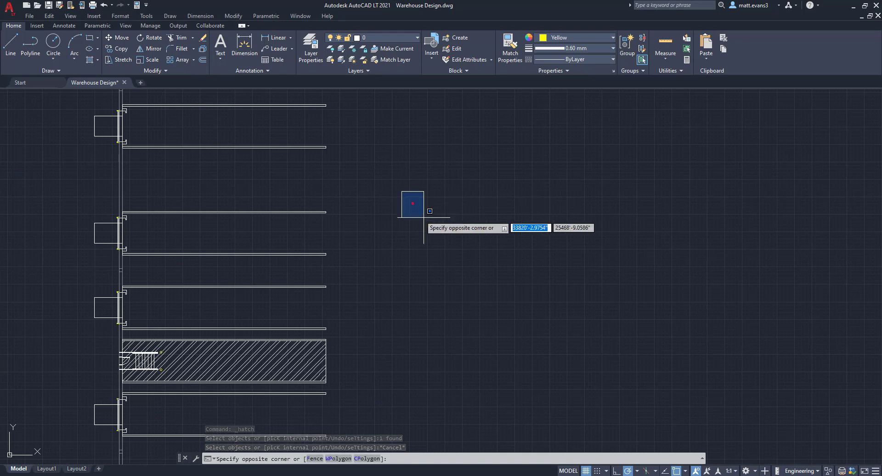
click(424, 217)
right_click(430, 219)
click(453, 286)
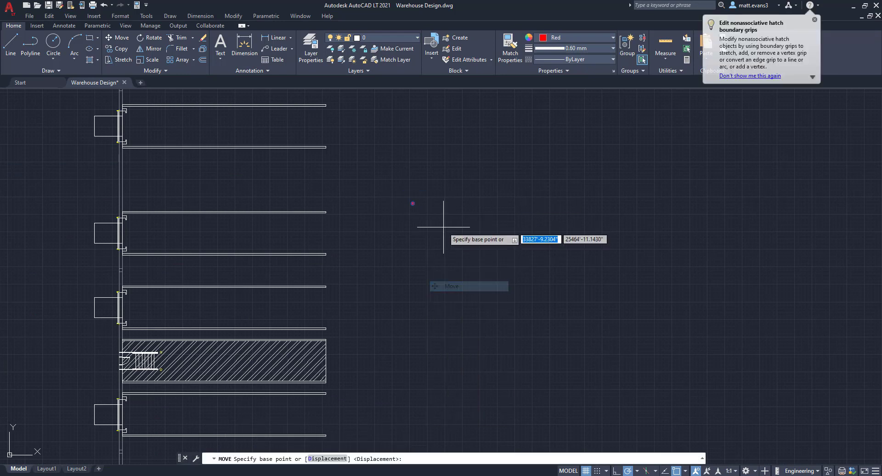
click(413, 202)
click(697, 202)
scroll(734, 202, down, 2)
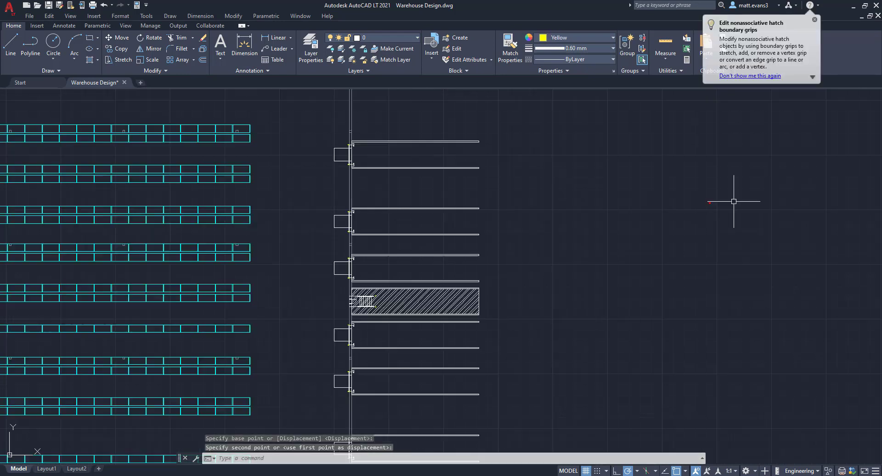
middle_drag(751, 198, 544, 212)
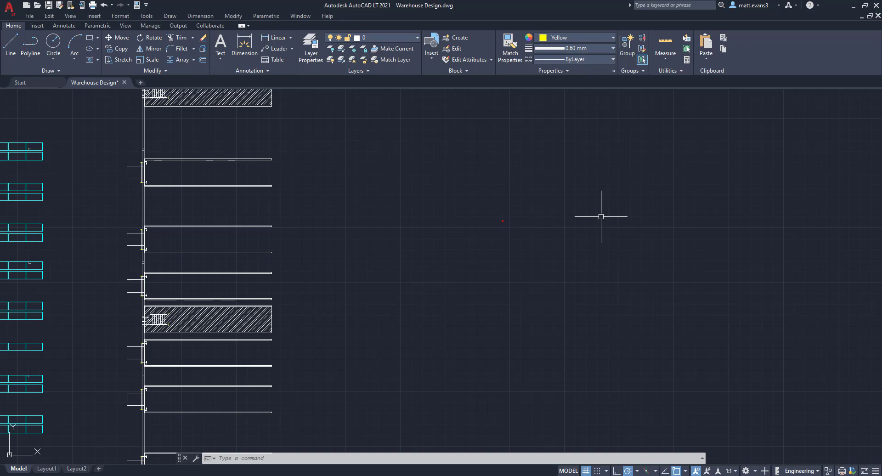
Draw a 75' radius coverage circle centred on the red extinguisher marker.
click(54, 43)
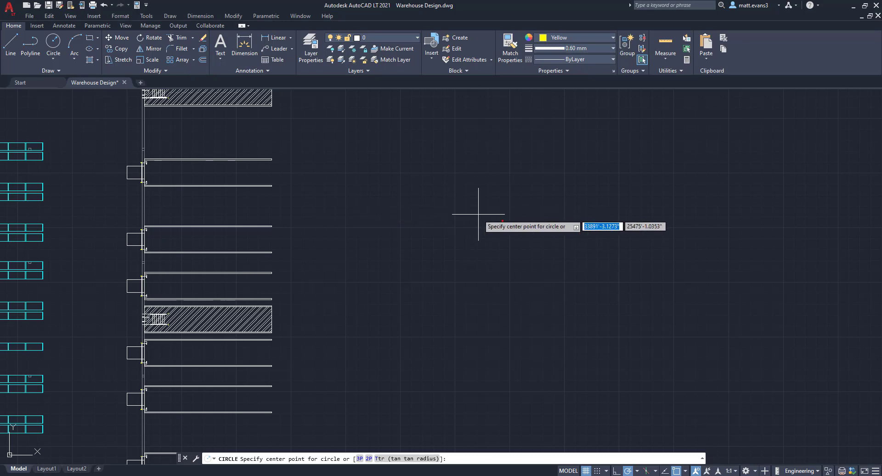
scroll(502, 212, up, 5)
middle_drag(523, 191, 479, 123)
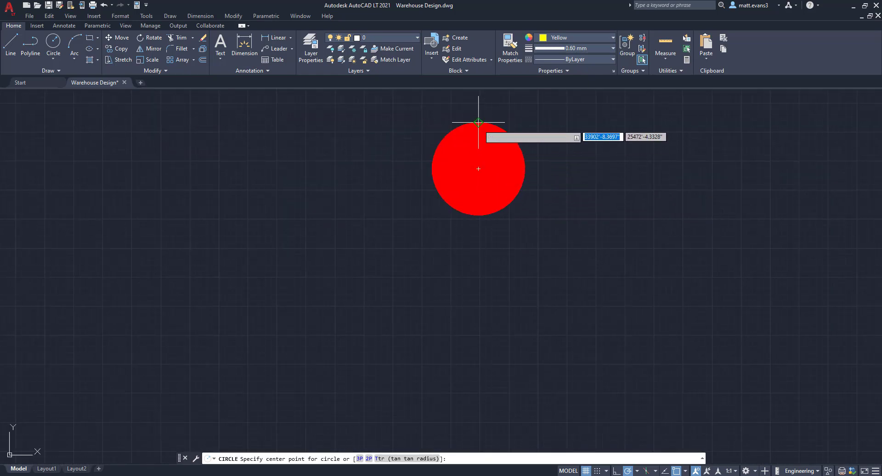
click(479, 169)
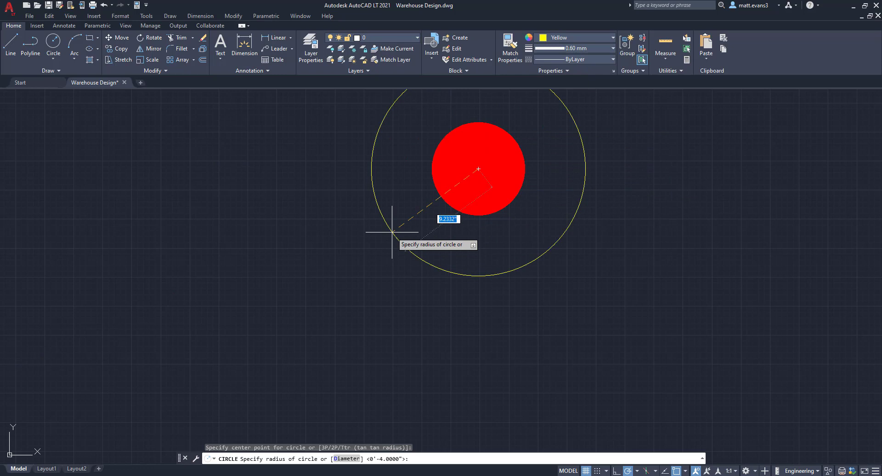
text(75')
key(Return)
Set the large coverage circle's colour to Red and clear the selection.
scroll(392, 232, down, 5)
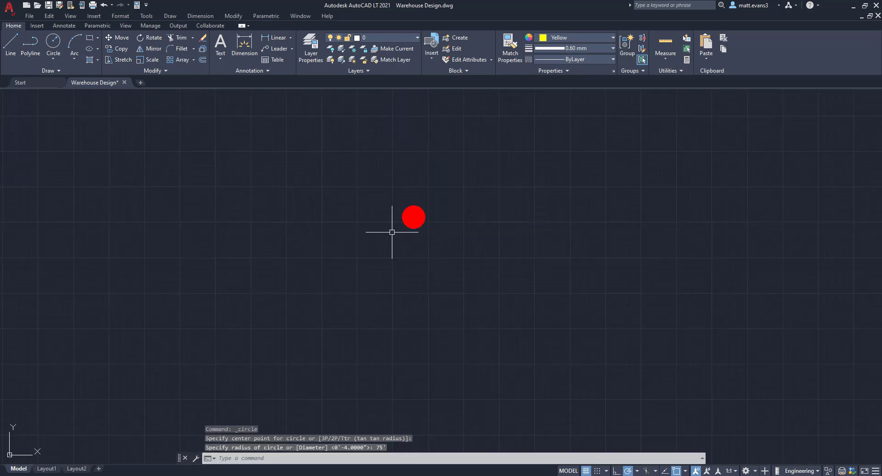
scroll(394, 231, up, 8)
scroll(394, 231, down, 2)
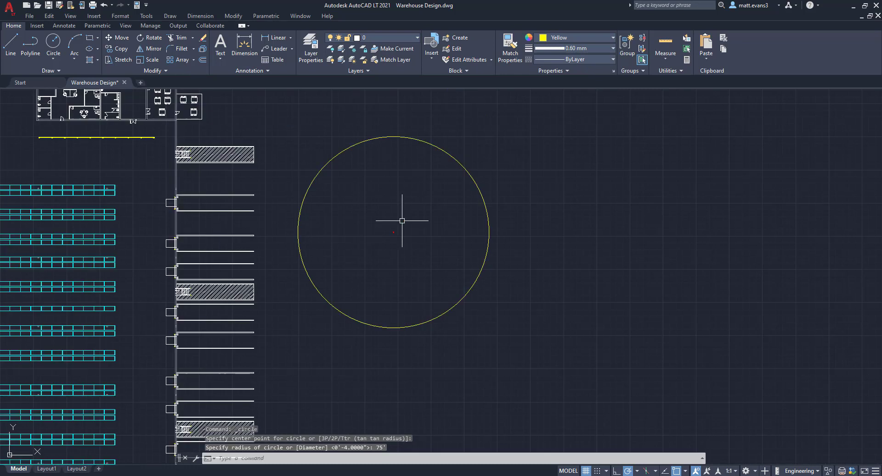
click(442, 153)
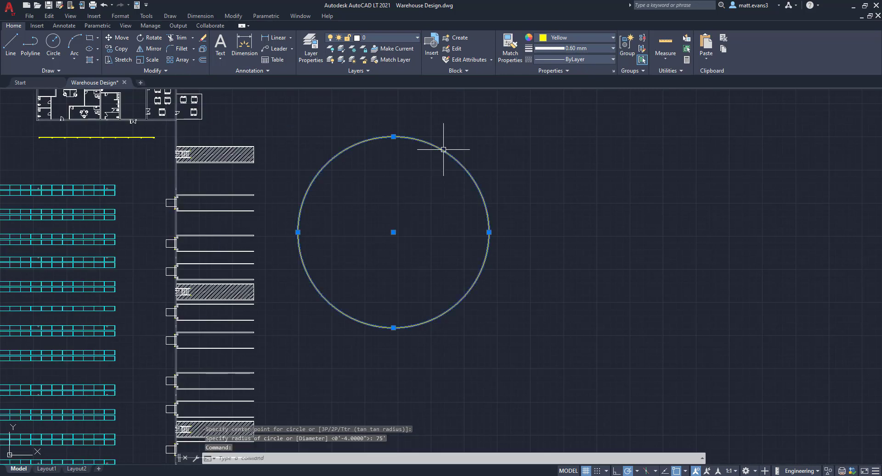
click(547, 43)
click(540, 131)
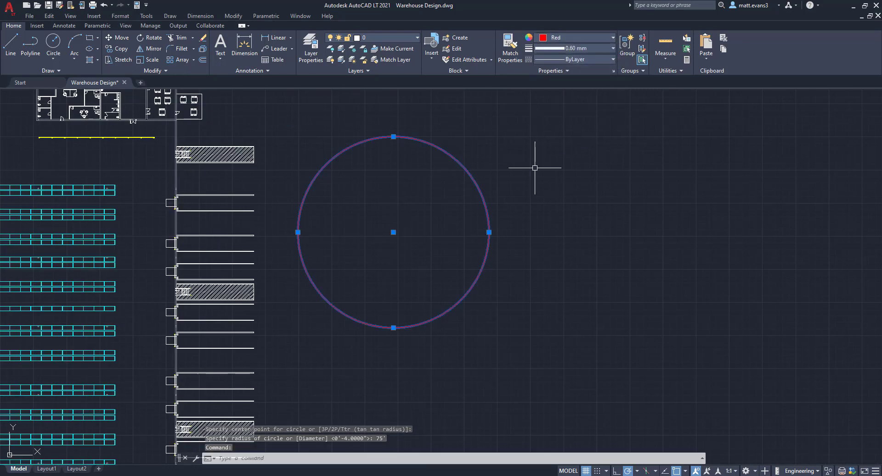
click(410, 263)
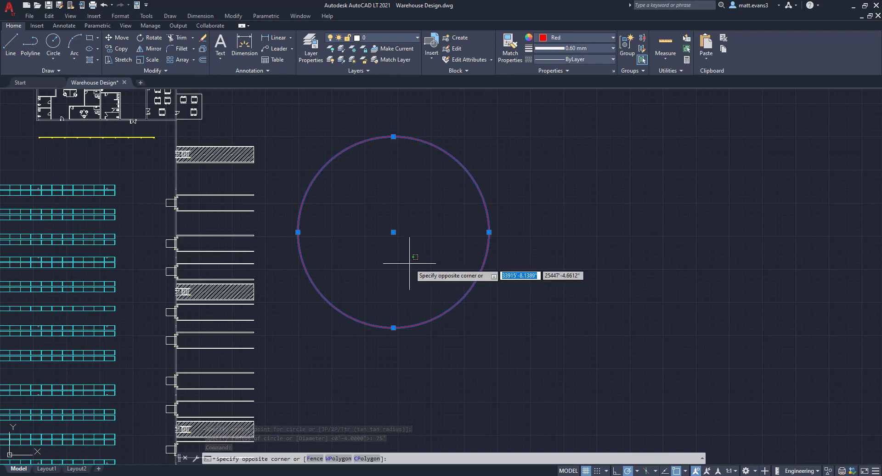
key(Escape)
key(Escape)
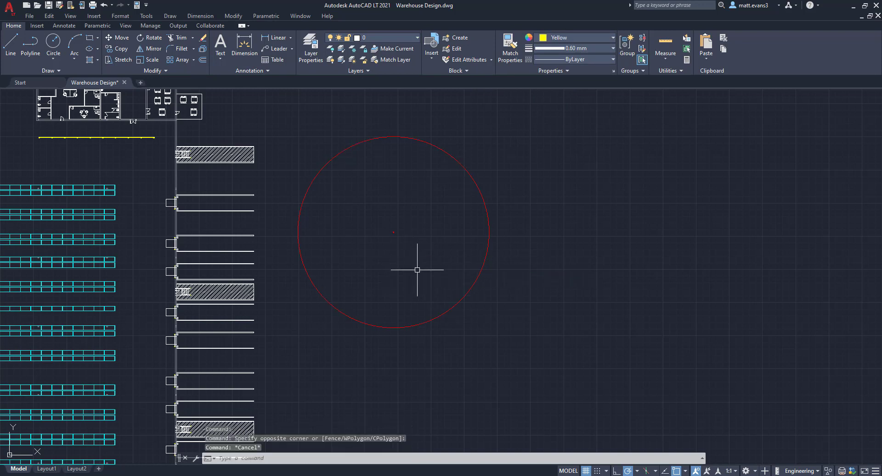
scroll(417, 270, down, 4)
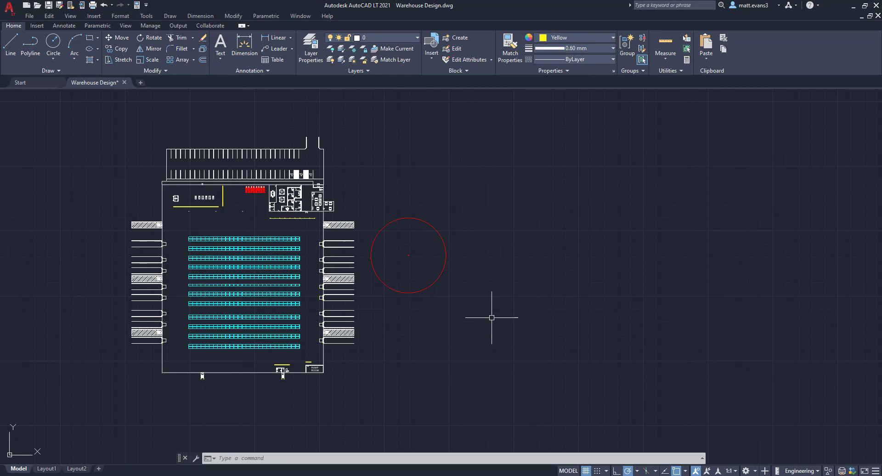
Select the red marker with its coverage circle and start copying from the marker's centre.
scroll(403, 247, up, 2)
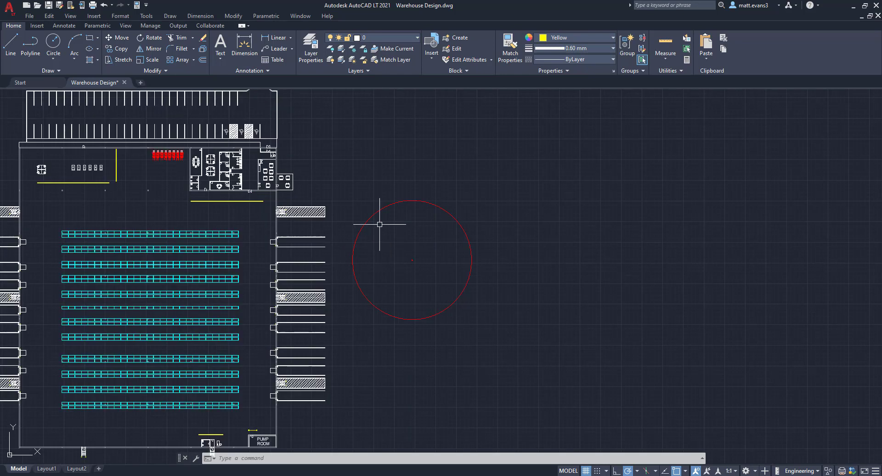
click(382, 208)
middle_click(406, 254)
middle_click(406, 254)
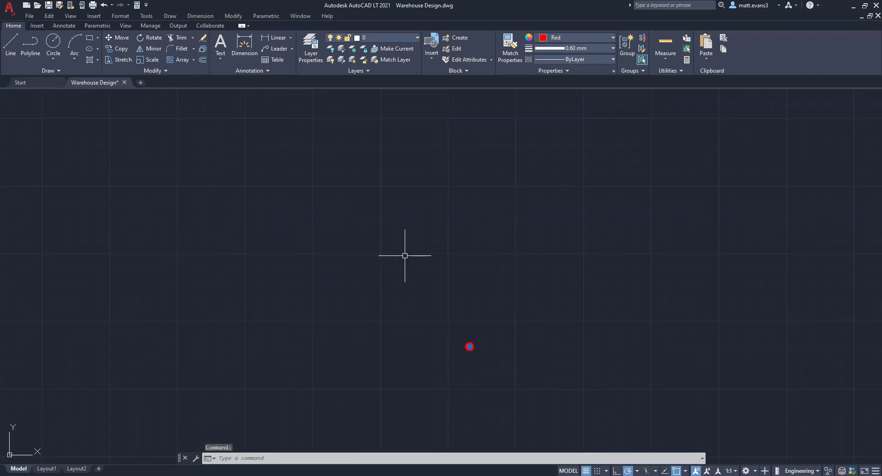
click(411, 262)
click(512, 388)
scroll(513, 385, up, 10)
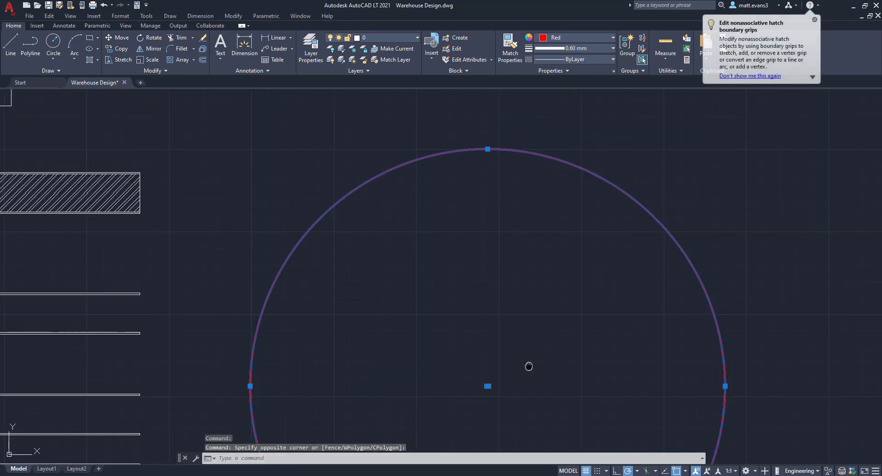
middle_drag(528, 367, 423, 241)
scroll(423, 242, down, 4)
right_click(422, 240)
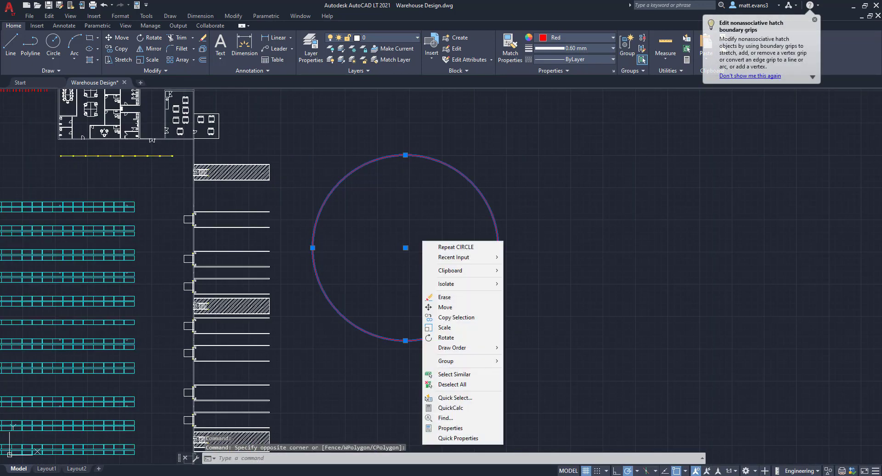
click(451, 318)
scroll(404, 249, down, 6)
scroll(366, 228, up, 8)
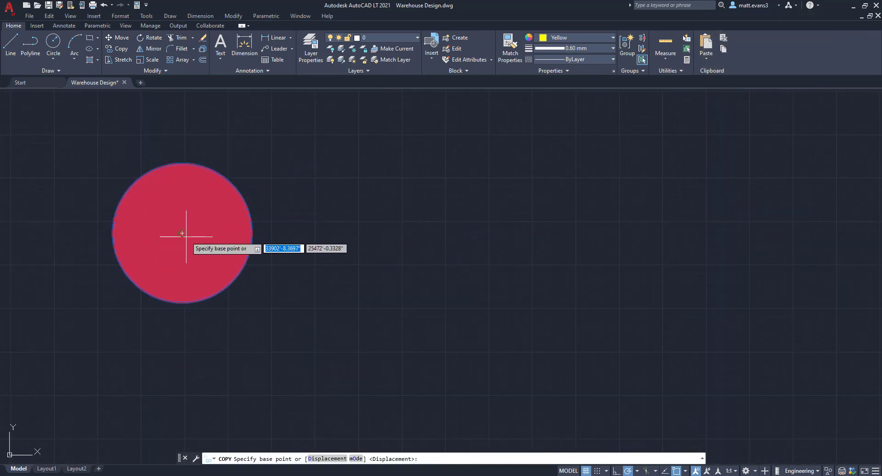
click(183, 233)
Place extinguisher copies against the top wall and near the forklifts.
scroll(181, 233, up, 3)
scroll(179, 234, down, 6)
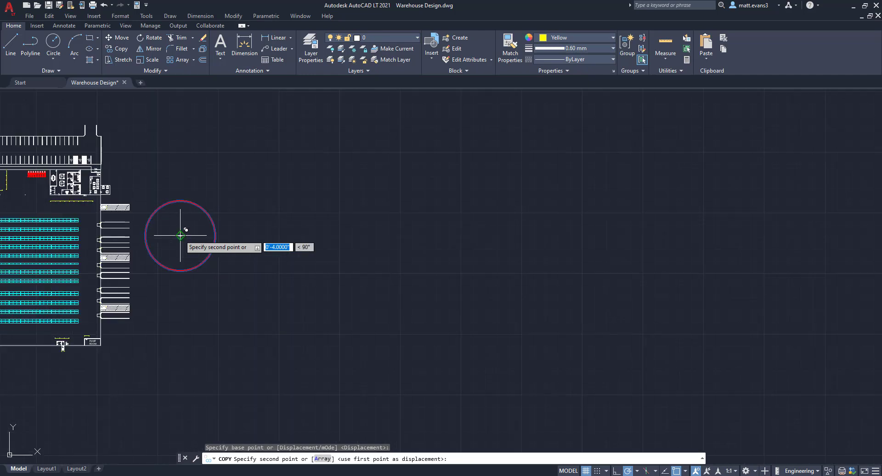
middle_drag(178, 234, 374, 216)
scroll(394, 228, down, 2)
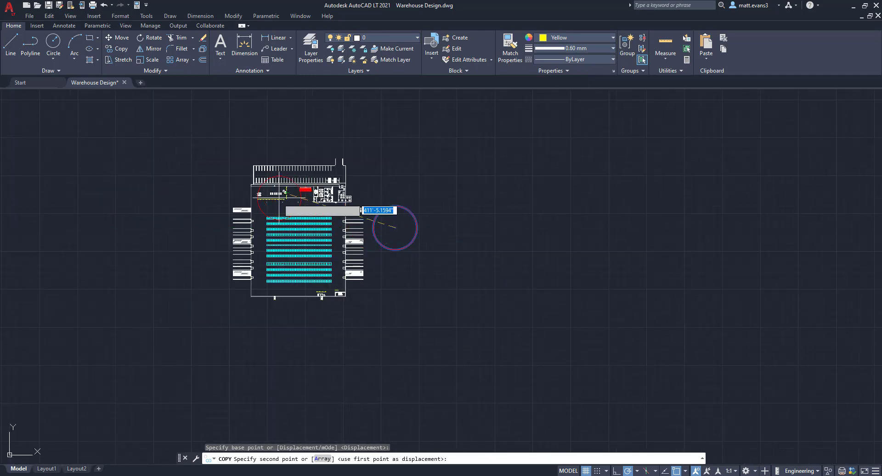
scroll(263, 195, up, 6)
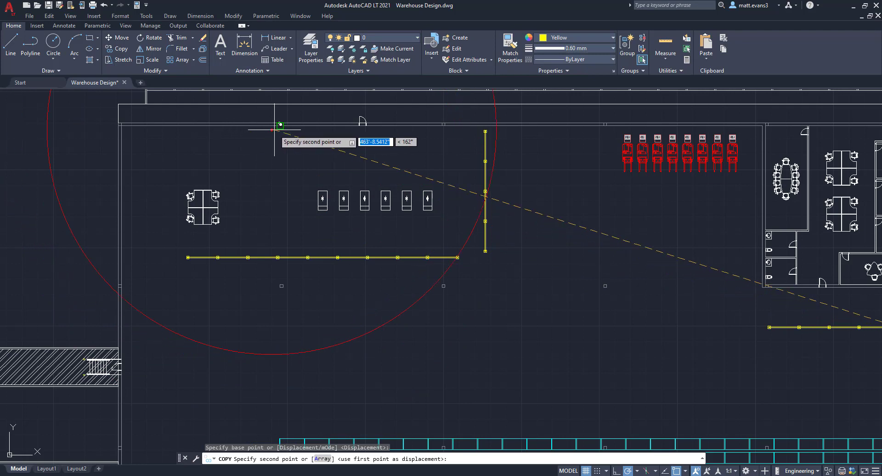
scroll(275, 129, up, 6)
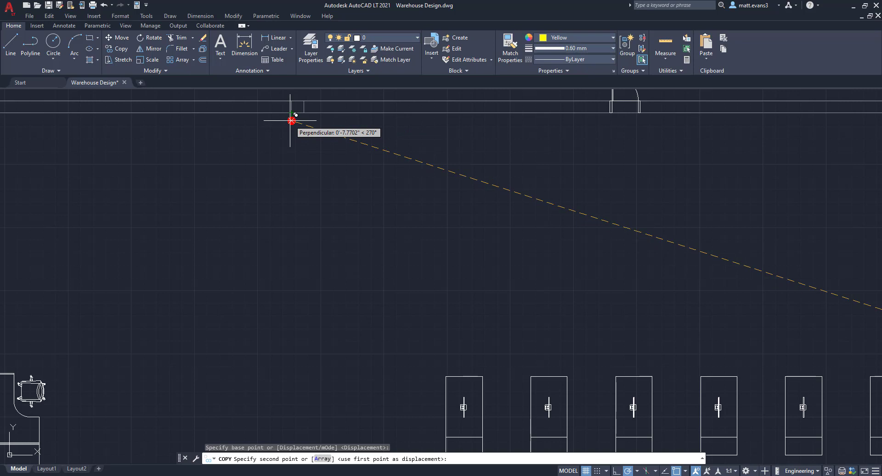
click(291, 121)
scroll(340, 177, down, 6)
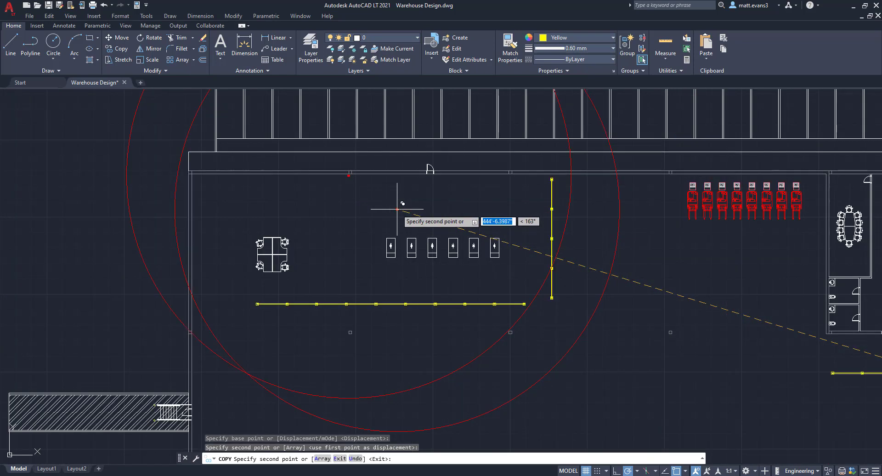
middle_drag(433, 233, 237, 224)
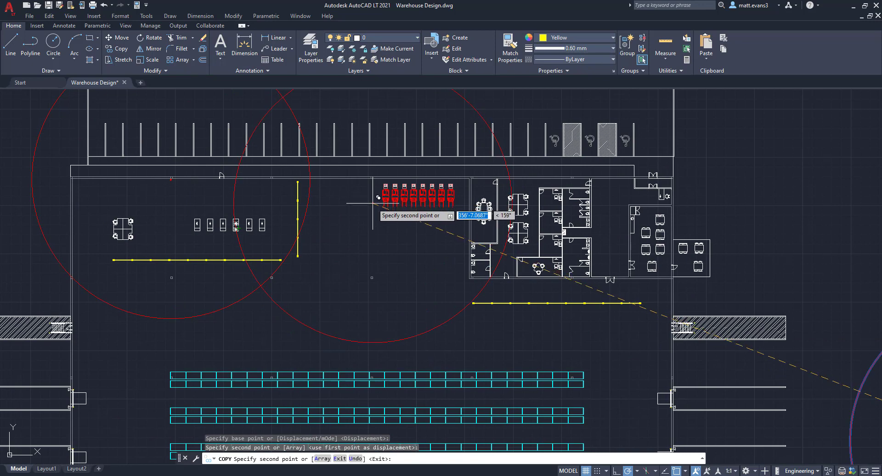
scroll(373, 186, up, 2)
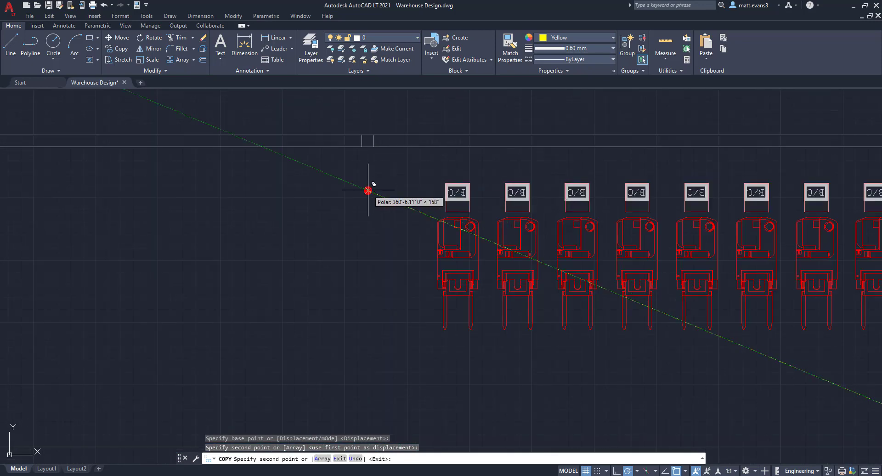
click(368, 155)
Survey the left wall below the offices and undo the misplaced extinguisher copy.
scroll(368, 239, down, 6)
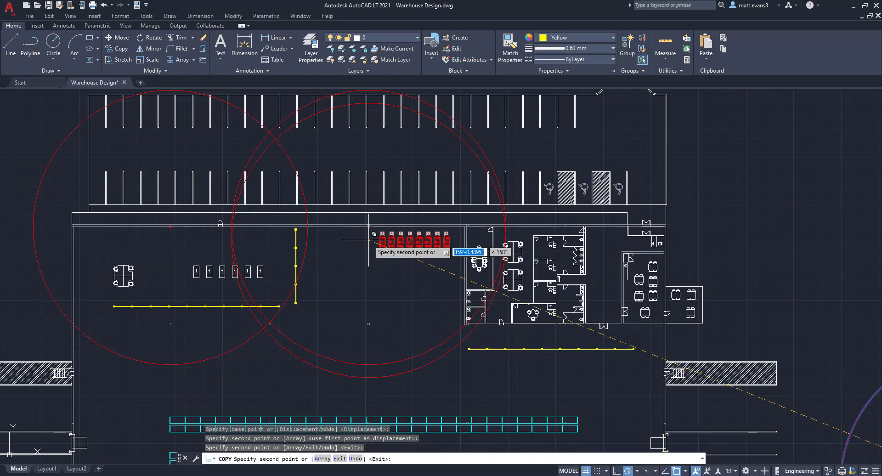
middle_drag(326, 277, 252, 149)
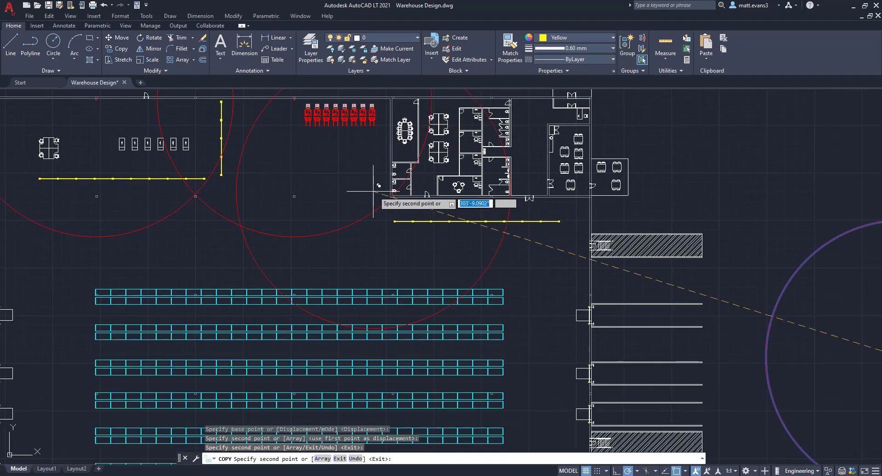
scroll(492, 204, up, 4)
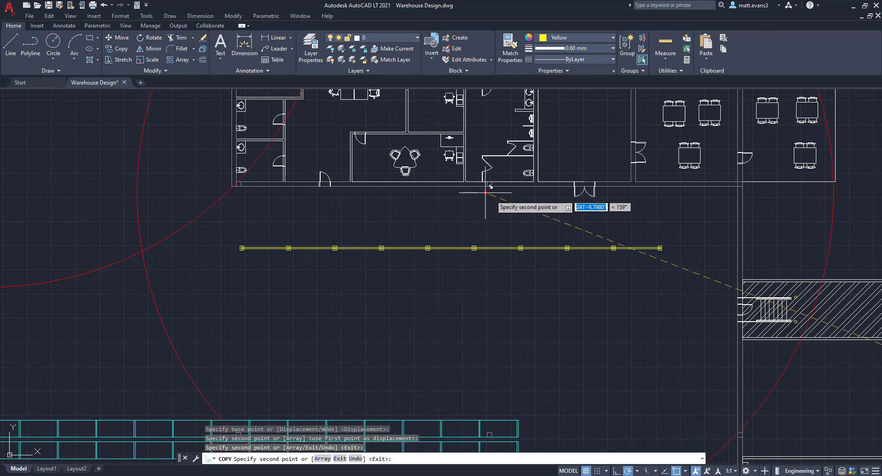
scroll(486, 193, up, 4)
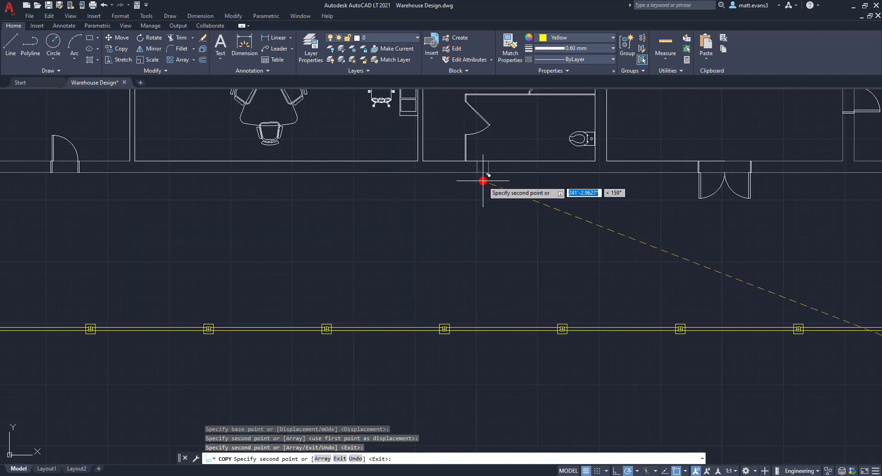
scroll(485, 241, down, 10)
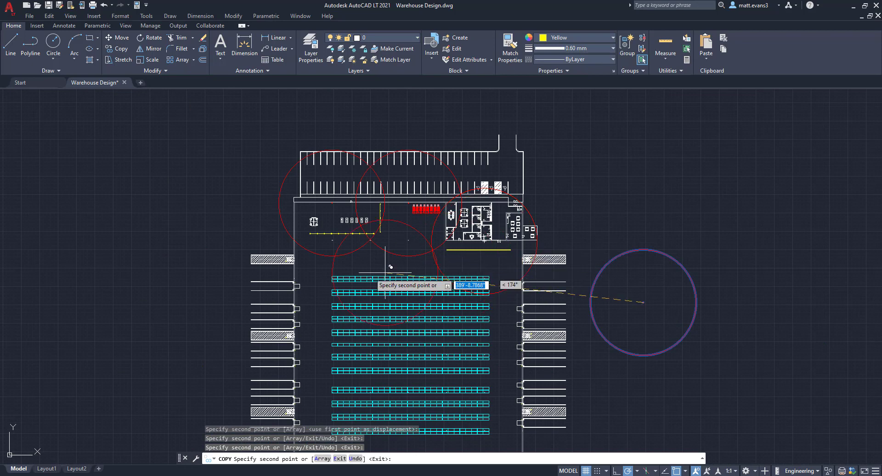
scroll(307, 285, up, 6)
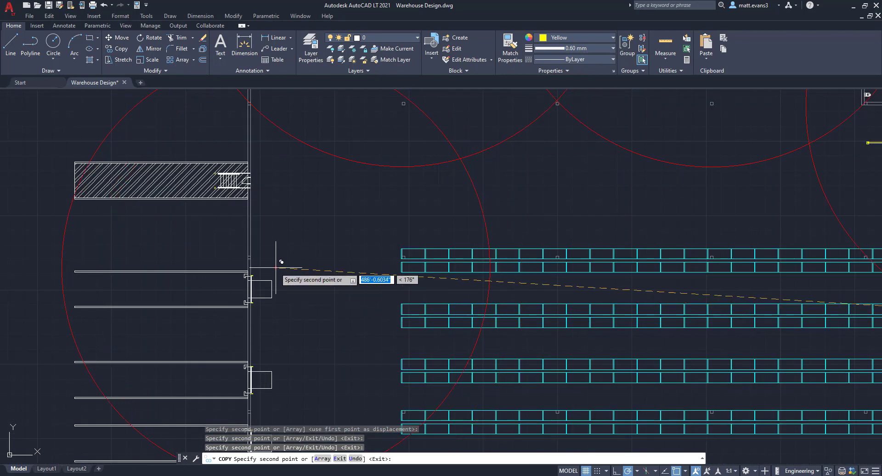
scroll(260, 260, up, 4)
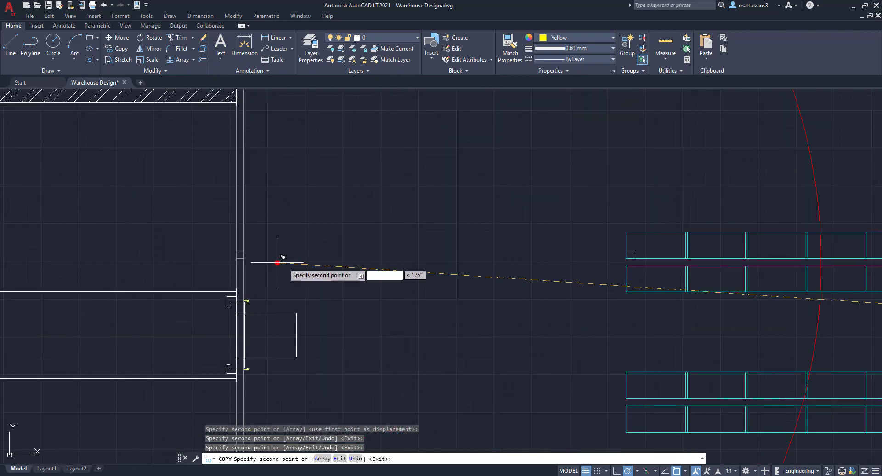
scroll(483, 262, down, 2)
scroll(489, 261, down, 2)
scroll(403, 264, up, 5)
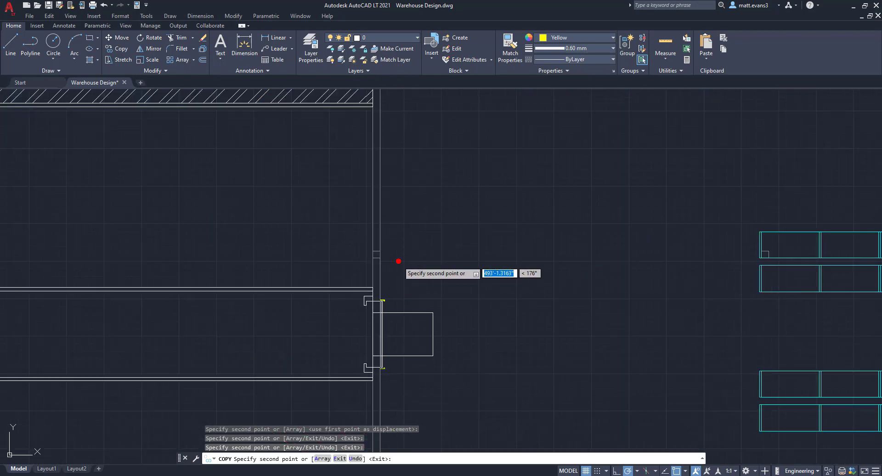
scroll(376, 251, down, 5)
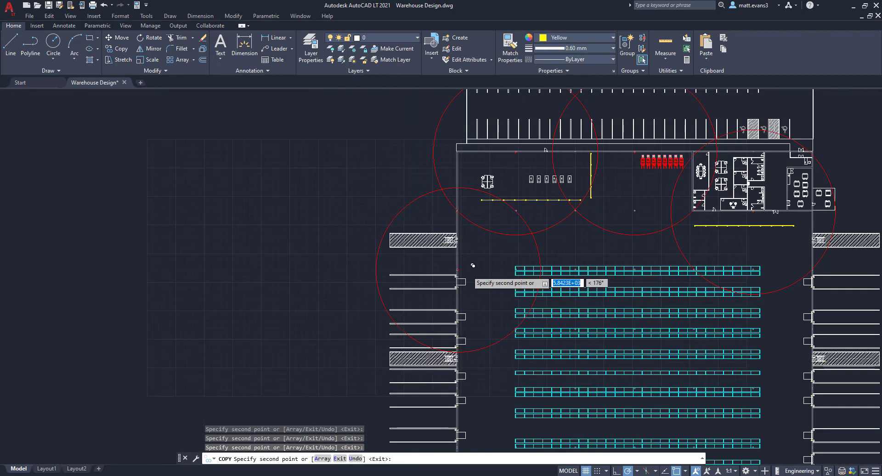
scroll(471, 262, down, 2)
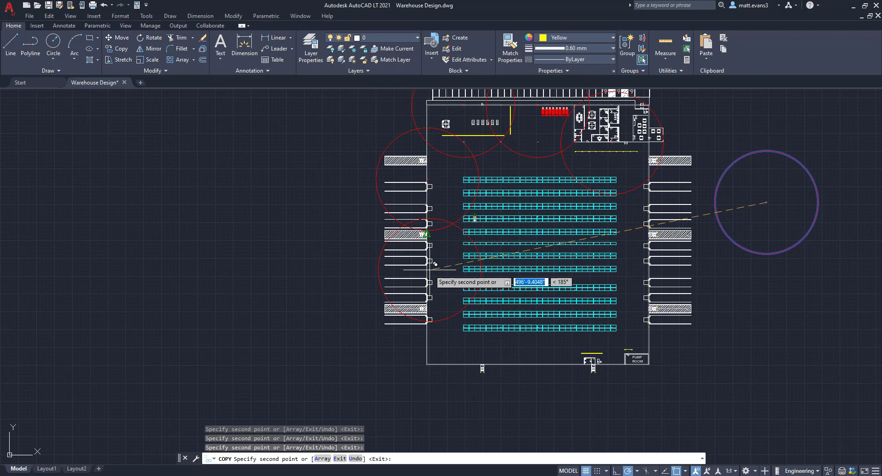
scroll(435, 274, up, 4)
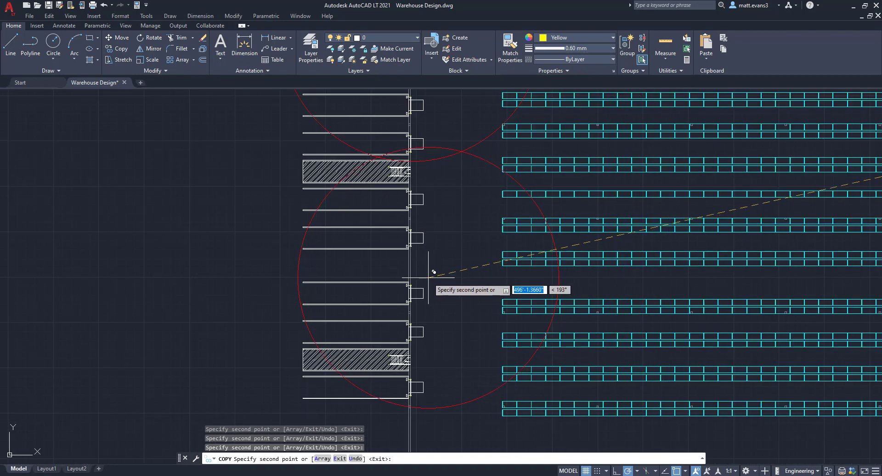
scroll(429, 277, up, 4)
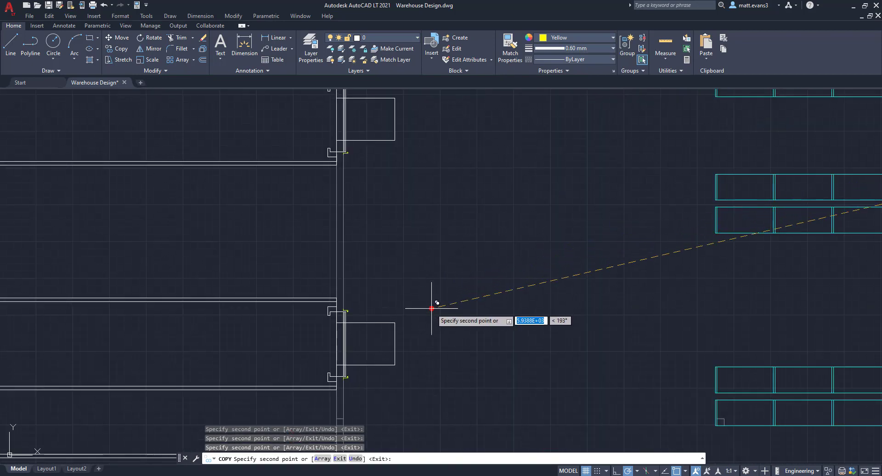
scroll(439, 230, down, 4)
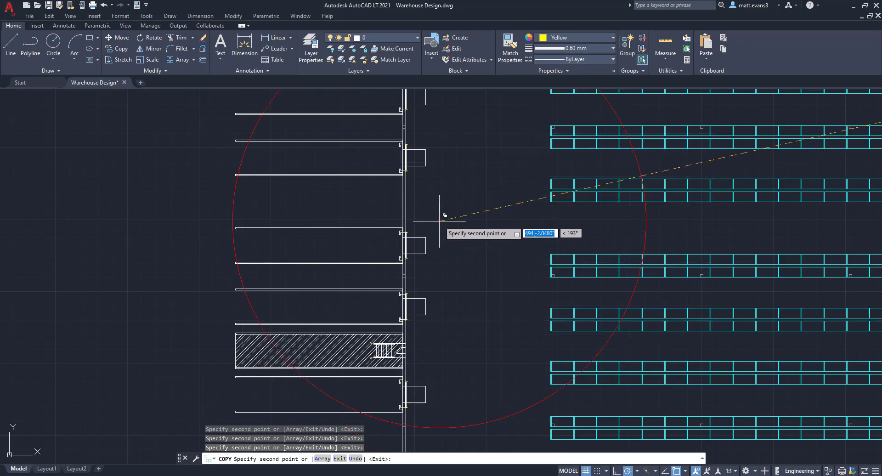
middle_drag(440, 220, 445, 281)
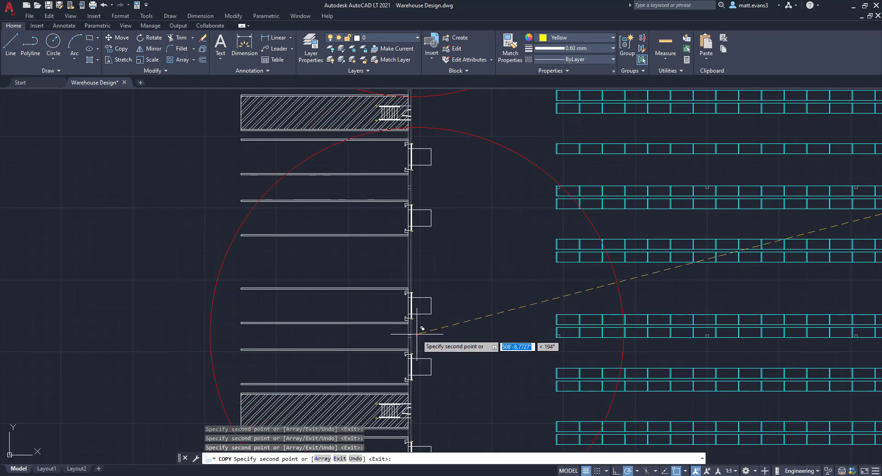
scroll(424, 278, up, 4)
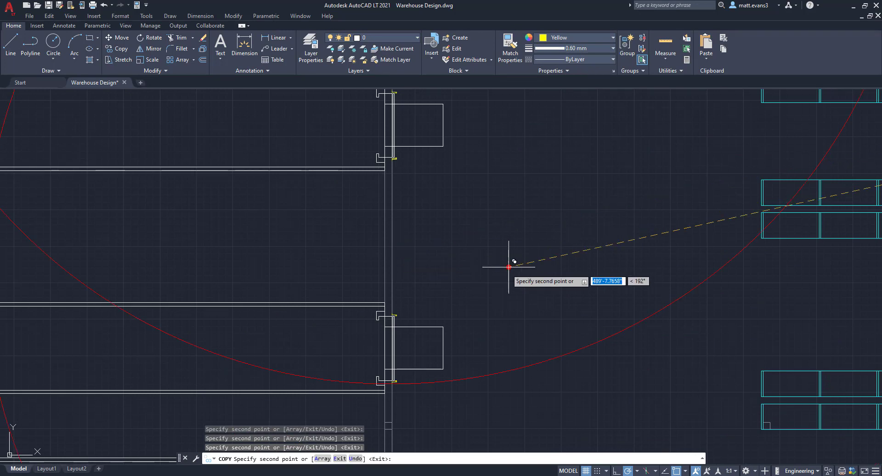
scroll(456, 289, down, 5)
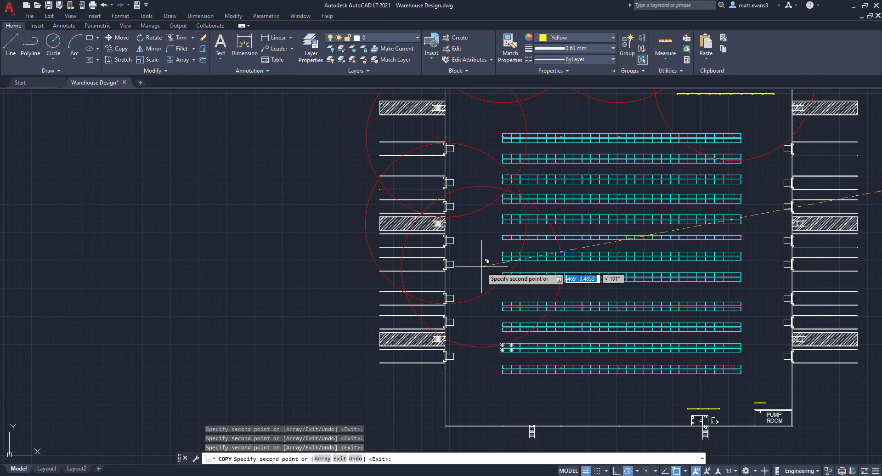
scroll(481, 262, up, 5)
key(ctrl+z)
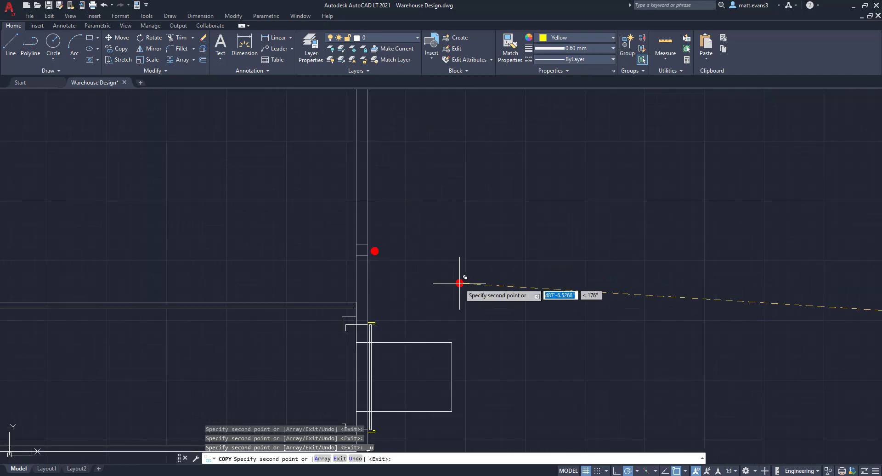
scroll(465, 275, down, 5)
scroll(489, 326, up, 2)
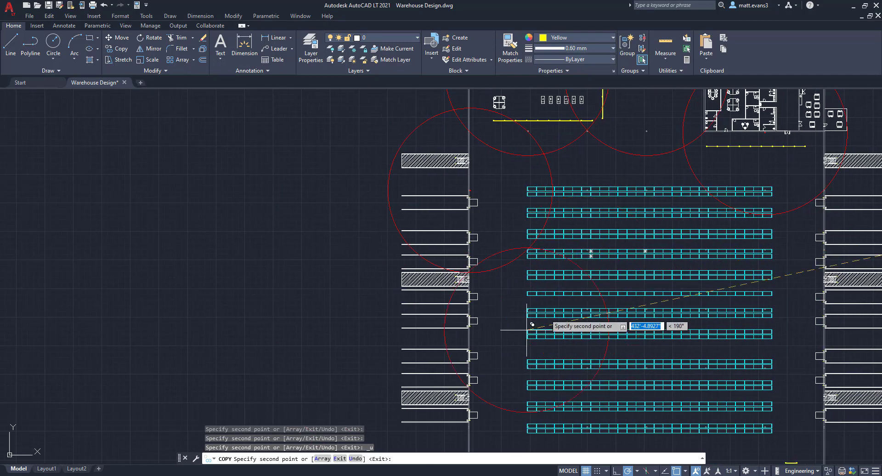
scroll(480, 336, up, 2)
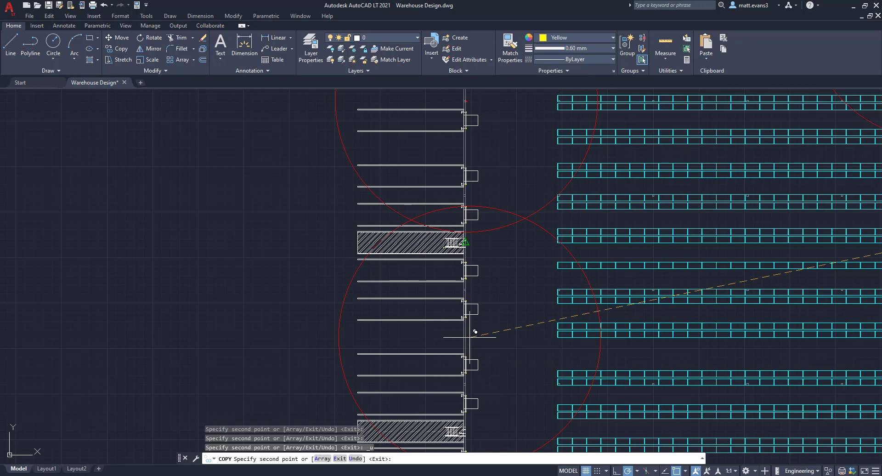
scroll(470, 337, up, 3)
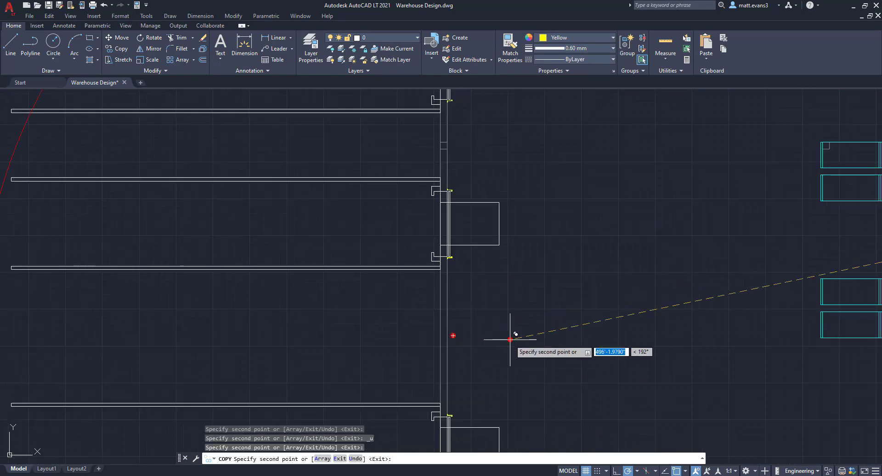
scroll(515, 347, down, 5)
scroll(556, 368, up, 2)
middle_drag(557, 365, 540, 276)
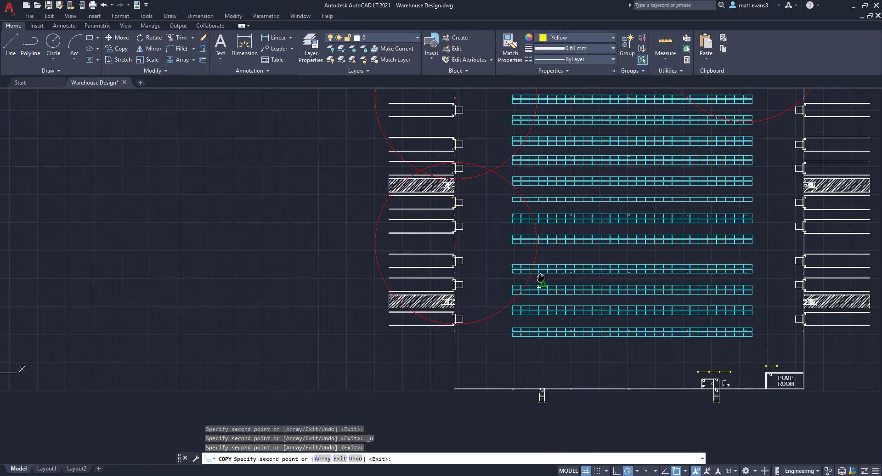
scroll(533, 253, down, 2)
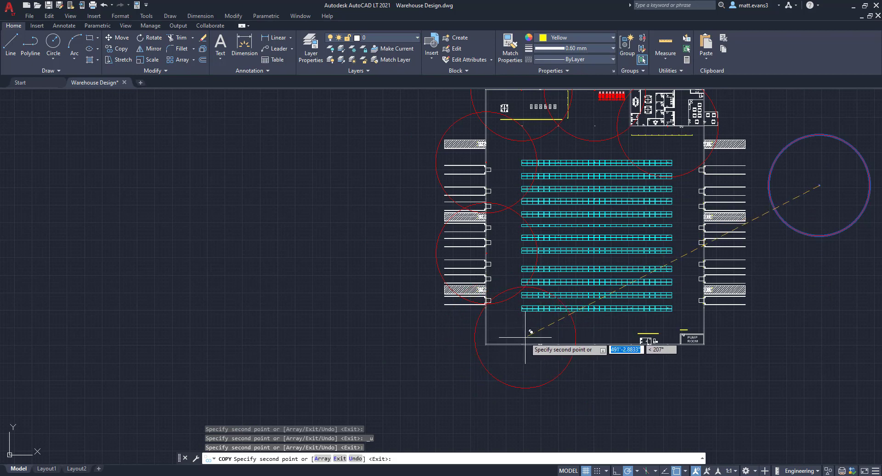
scroll(525, 336, up, 5)
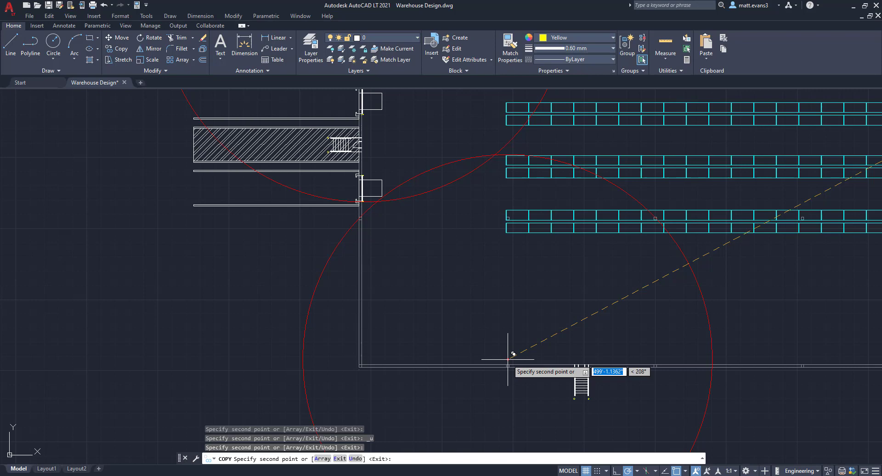
scroll(507, 360, down, 5)
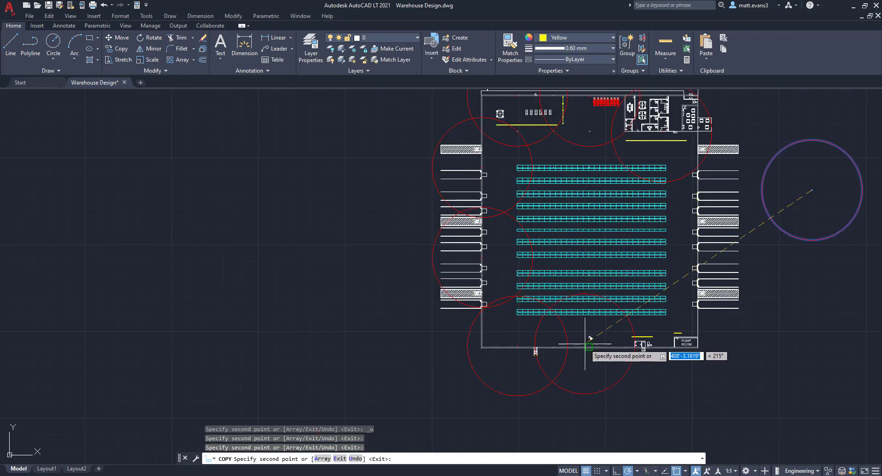
scroll(594, 344, up, 5)
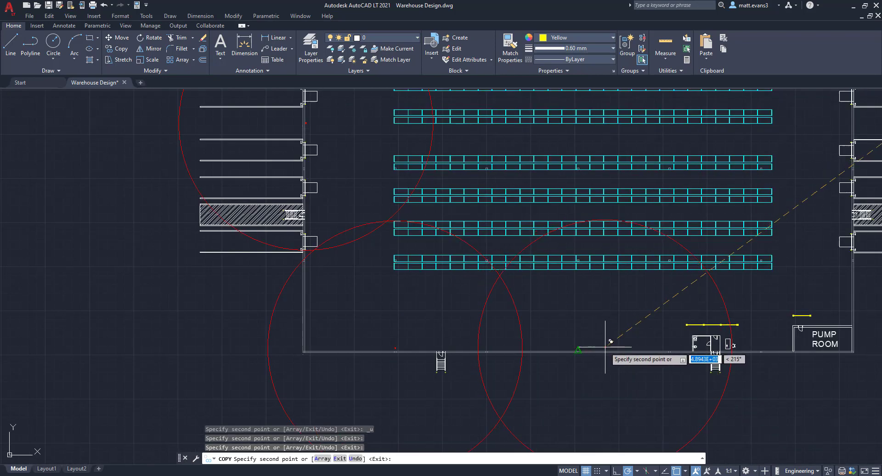
scroll(594, 349, up, 5)
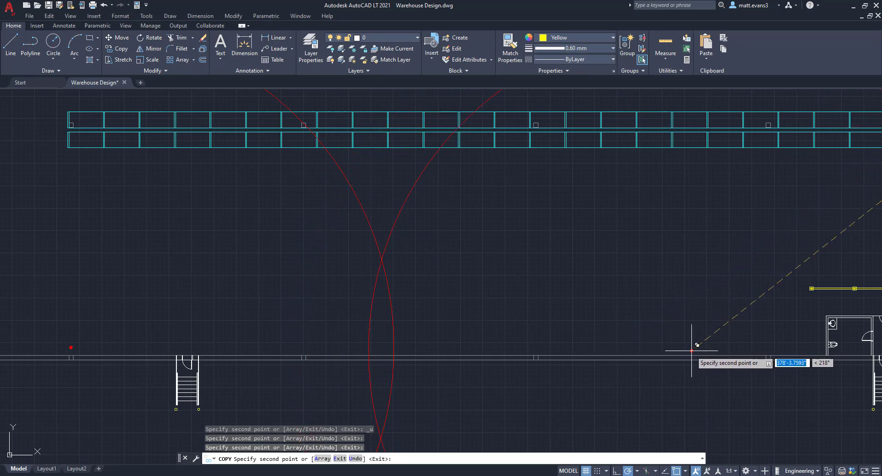
scroll(690, 351, down, 7)
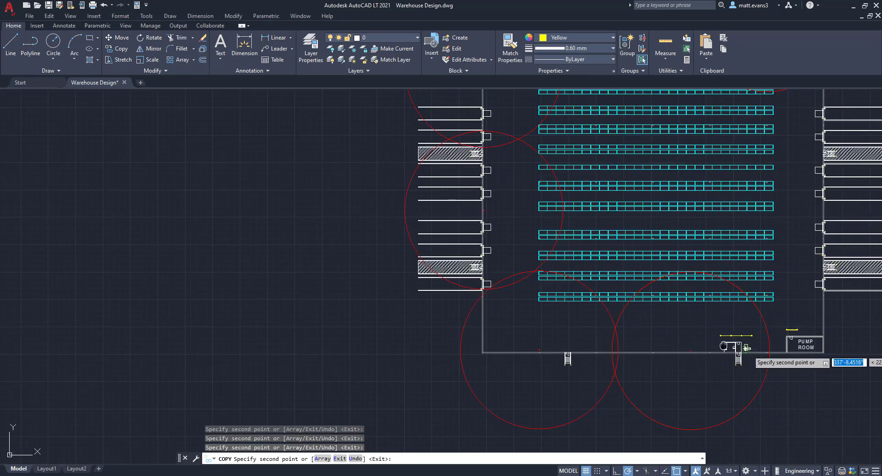
mouse_move(721, 350)
middle_down()
mouse_move(558, 335)
mouse_move(521, 343)
middle_up()
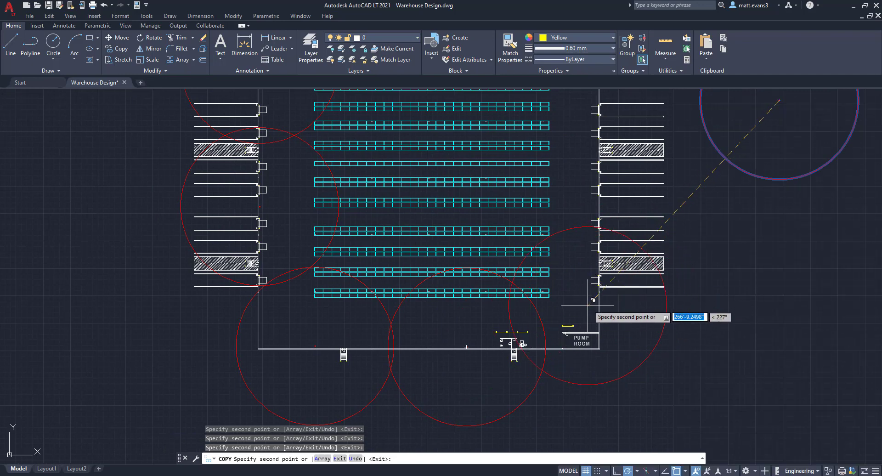
scroll(580, 309, up, 4)
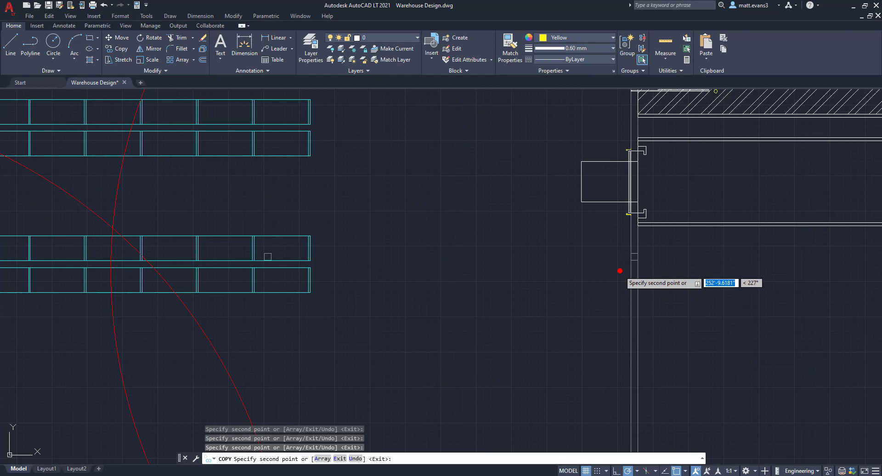
scroll(618, 272, up, 6)
scroll(625, 252, down, 8)
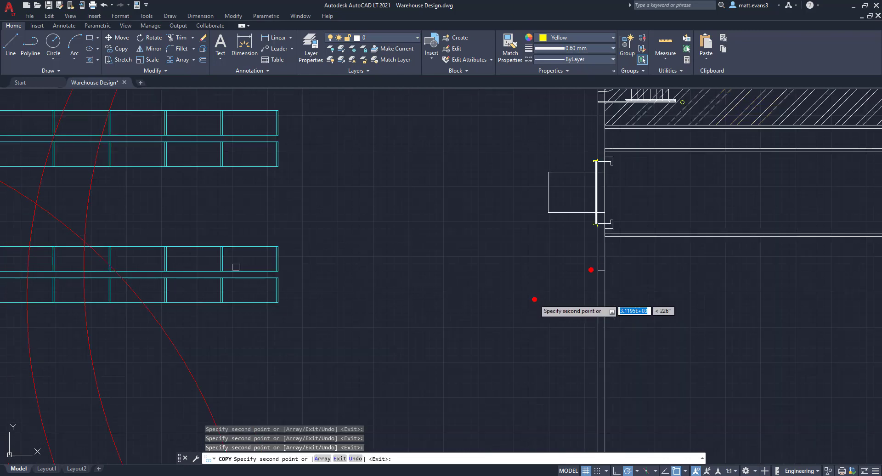
middle_drag(529, 192, 526, 292)
scroll(525, 247, up, 4)
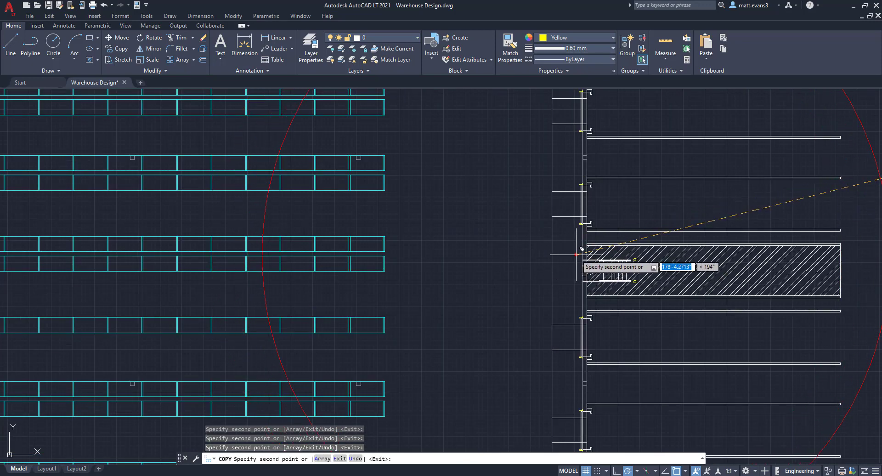
scroll(581, 249, down, 8)
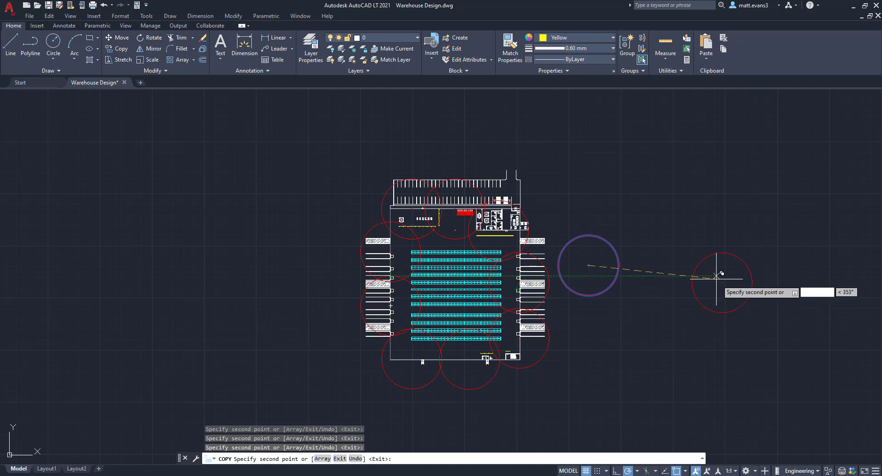
Cancel the active Copy command with Esc.
key(Escape)
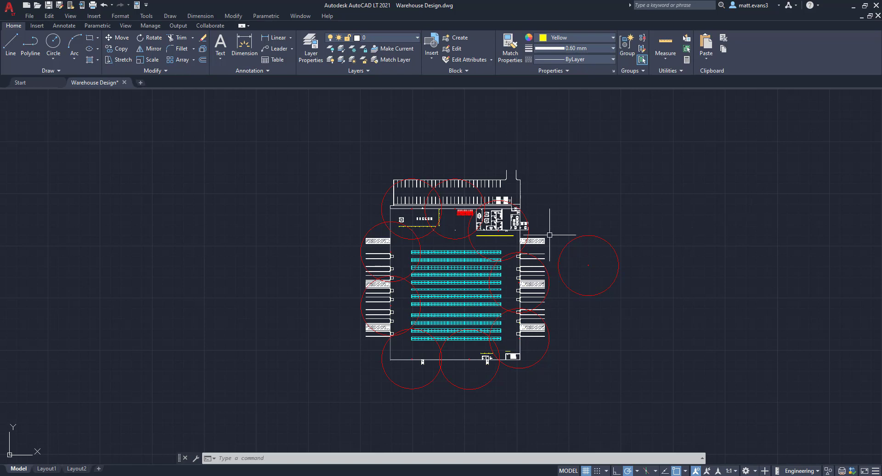
Select the lone coverage circle and start copying it from its centre.
scroll(550, 235, up, 2)
click(571, 199)
click(682, 368)
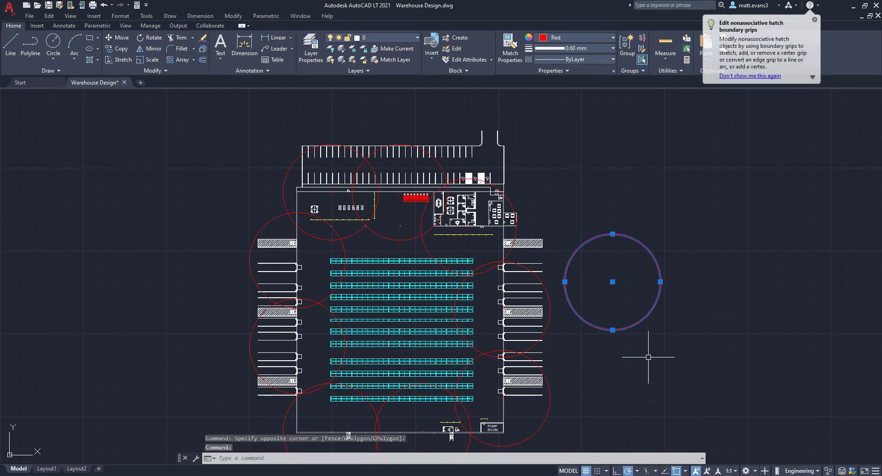
scroll(648, 357, up, 2)
right_click(584, 258)
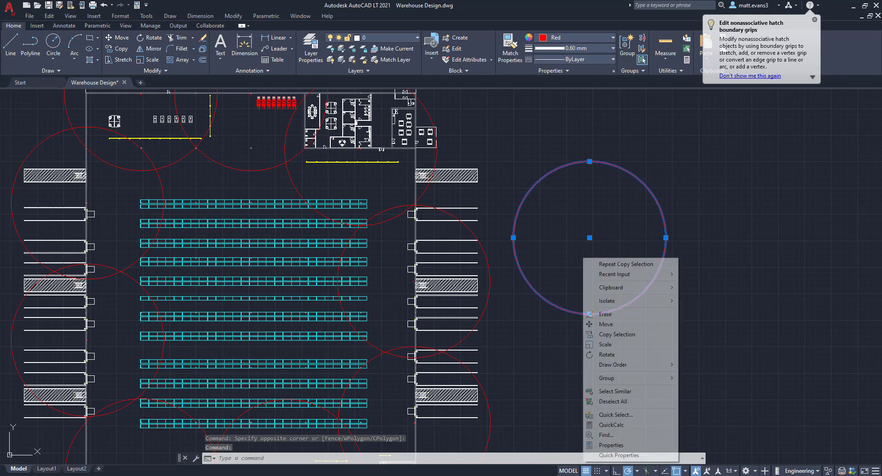
click(612, 335)
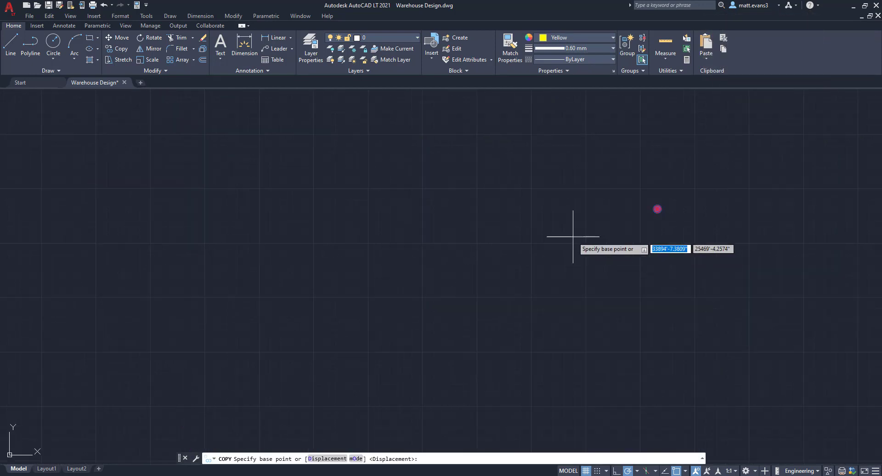
scroll(671, 205, up, 7)
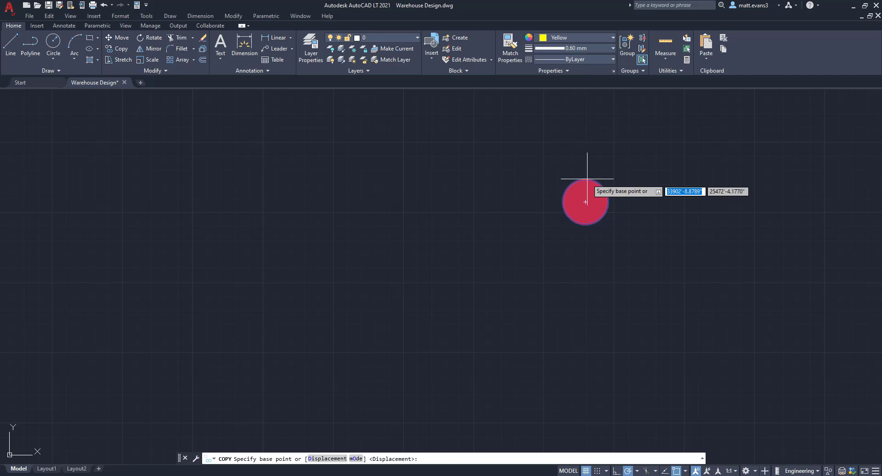
click(586, 203)
Place coverage circle copies at the left ends of two rack rows.
scroll(538, 231, up, 10)
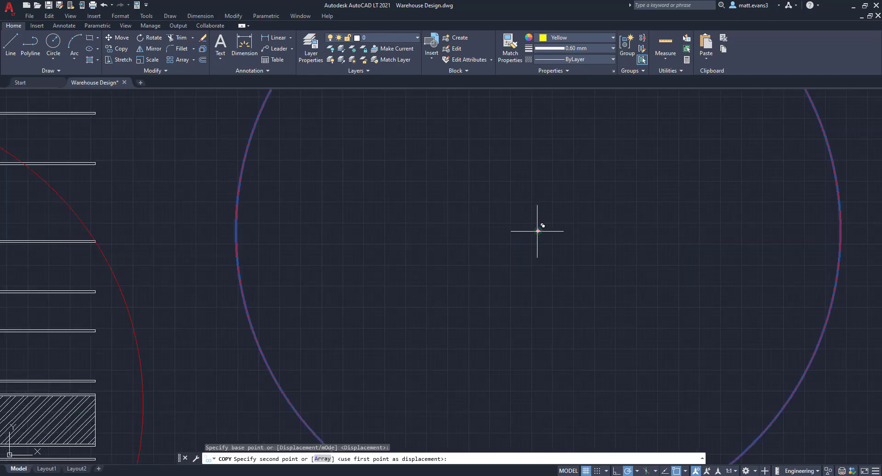
scroll(537, 232, down, 8)
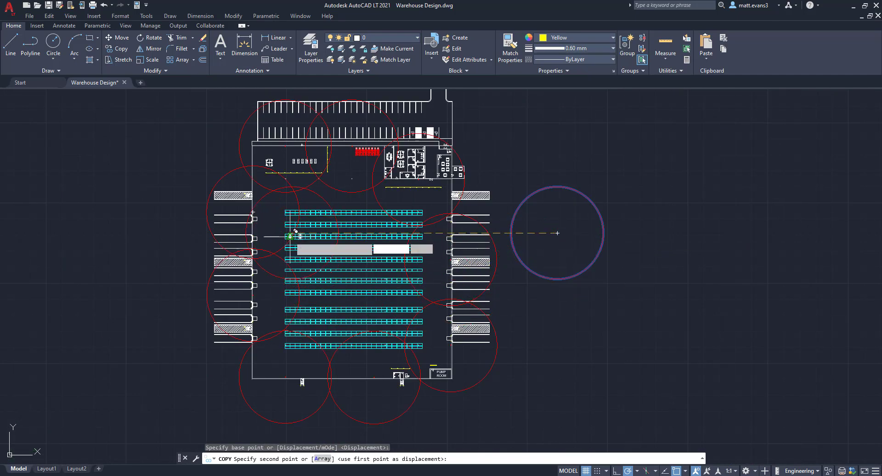
scroll(287, 225, up, 4)
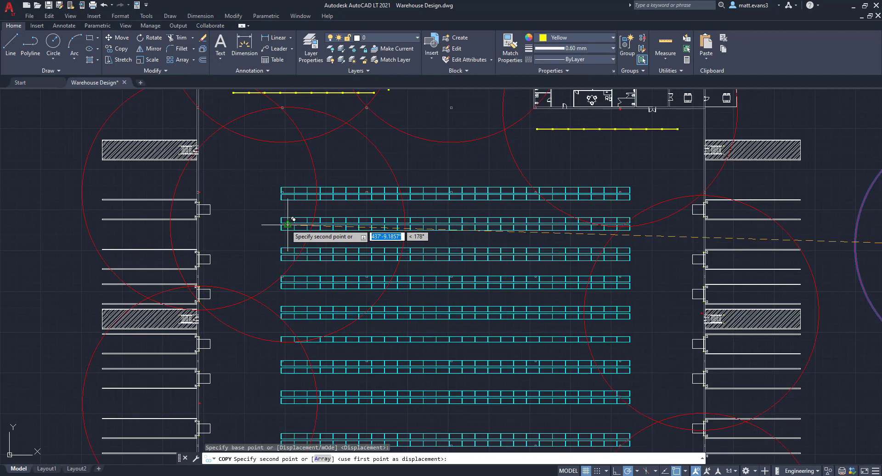
scroll(285, 223, up, 7)
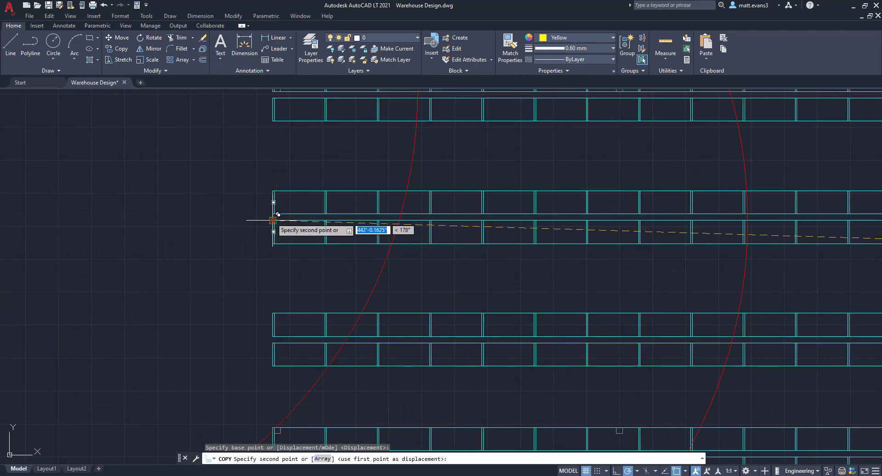
scroll(273, 219, up, 5)
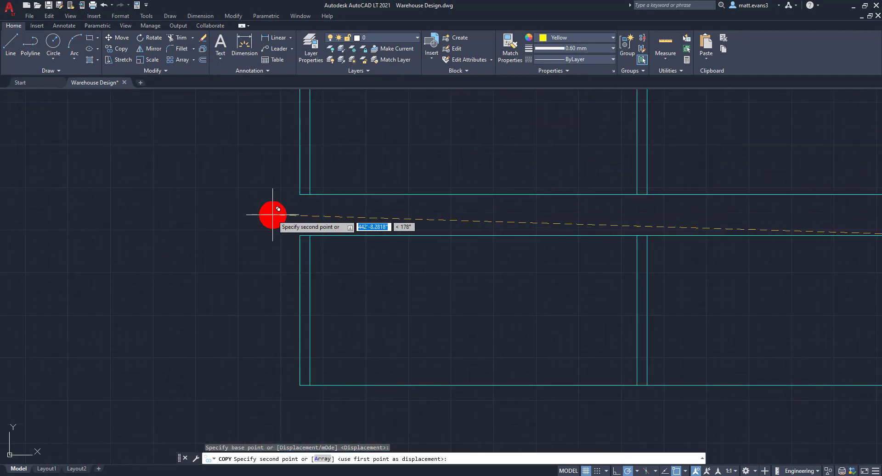
click(273, 213)
scroll(278, 229, down, 10)
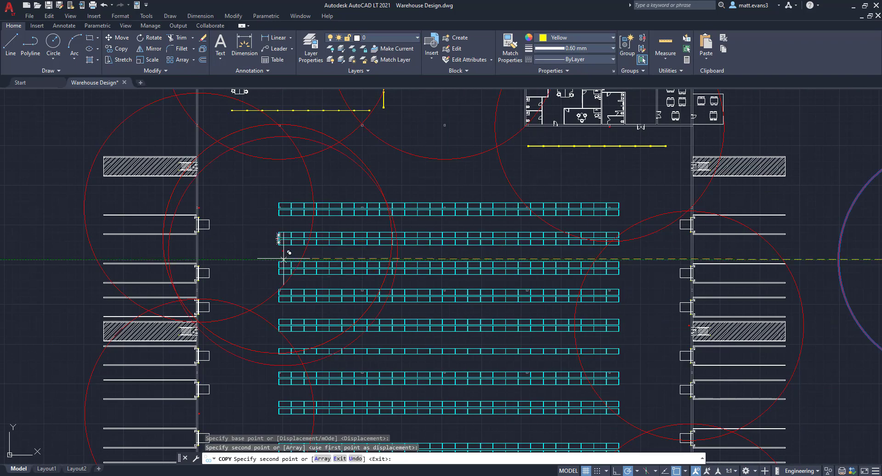
scroll(290, 350, down, 4)
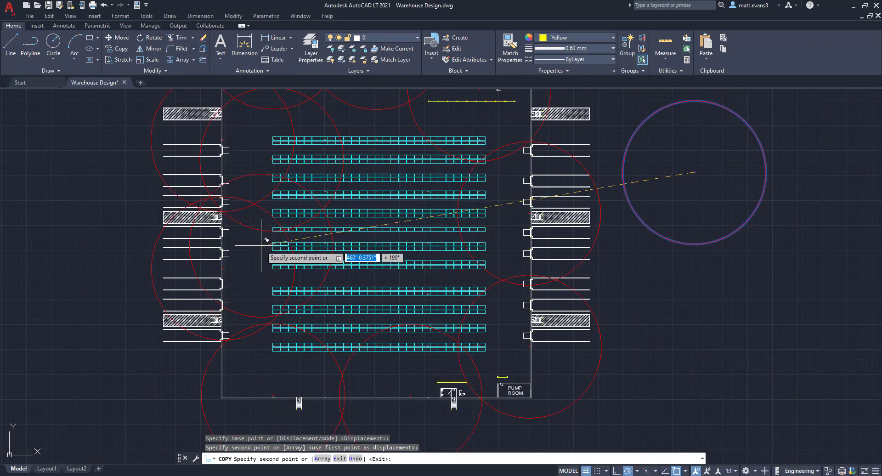
scroll(265, 242, up, 6)
scroll(262, 246, up, 4)
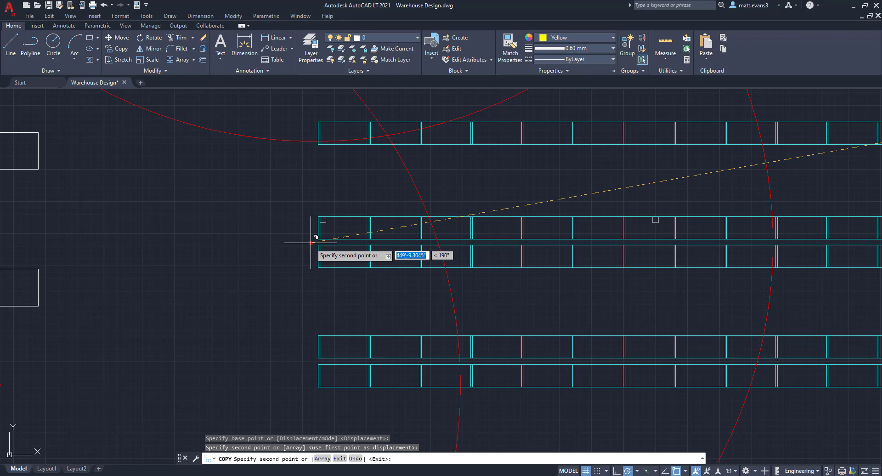
click(314, 245)
Place further circle copies at another rack end and a rack row's right end.
scroll(313, 272, down, 4)
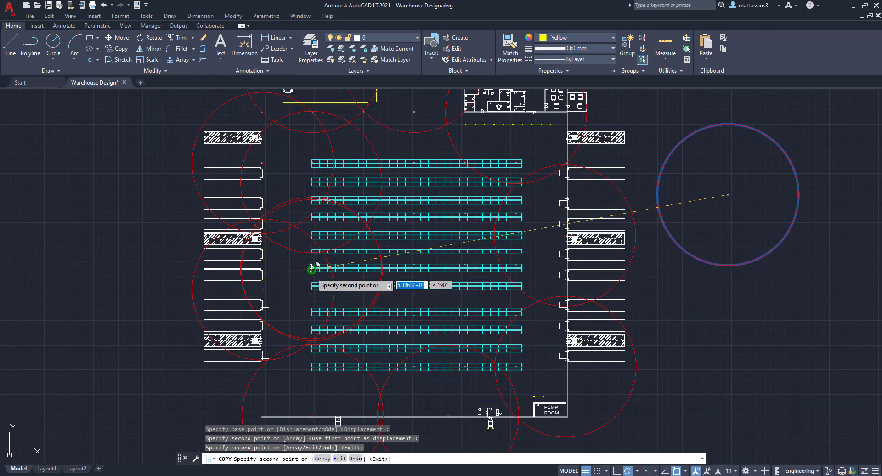
scroll(315, 361, up, 4)
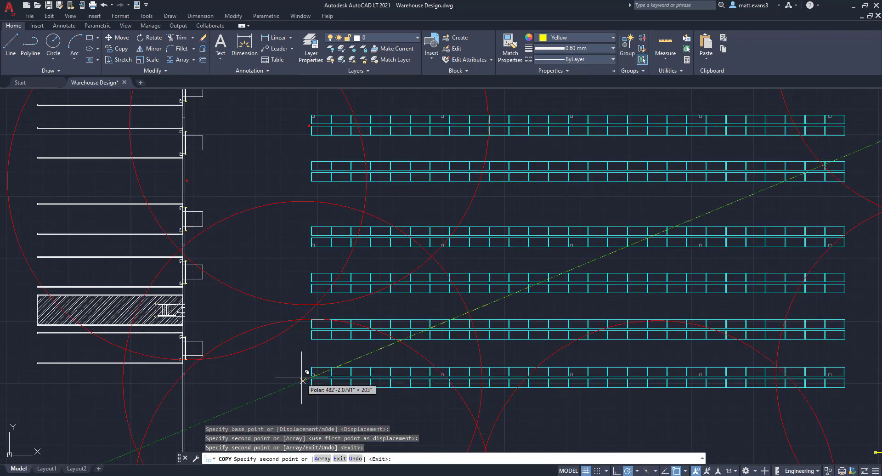
scroll(313, 327, up, 5)
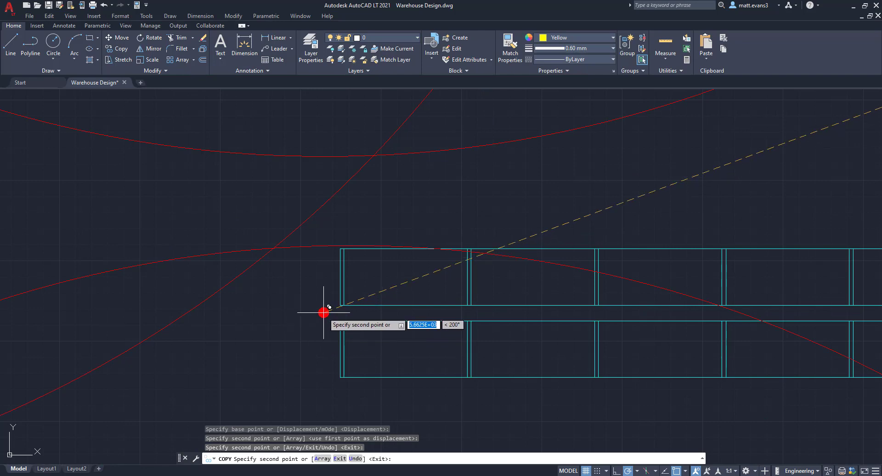
click(325, 312)
scroll(389, 313, down, 8)
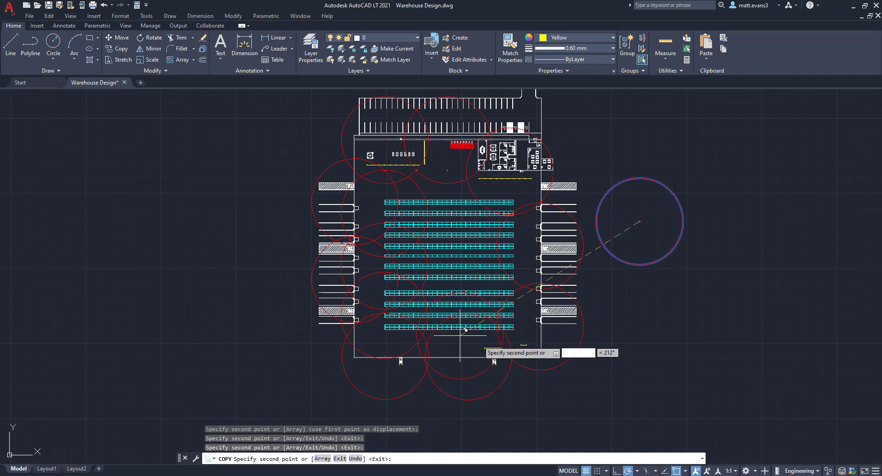
scroll(528, 305, up, 5)
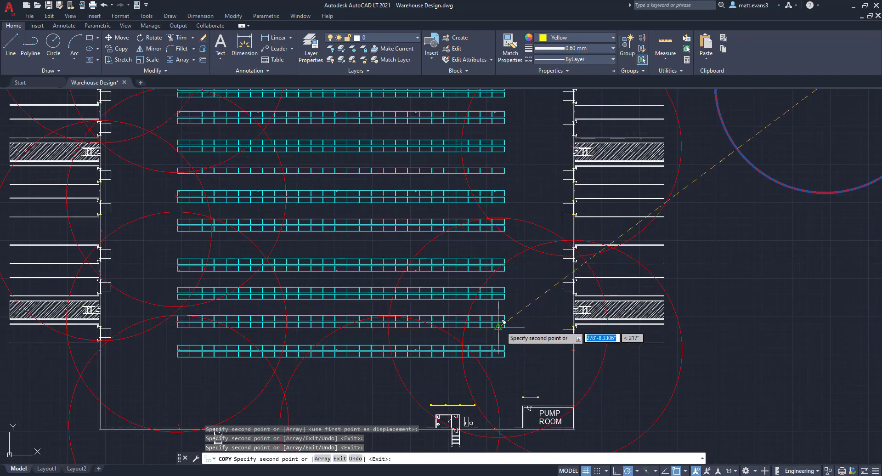
scroll(506, 321, up, 4)
click(515, 314)
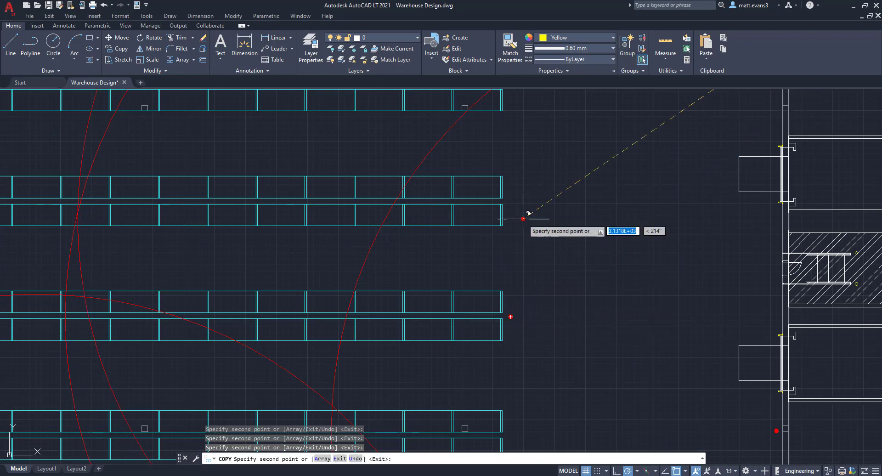
Check the lower rack rows, return to the warehouse view and end the Copy command.
scroll(526, 213, down, 6)
middle_drag(525, 212, 521, 250)
scroll(523, 227, up, 4)
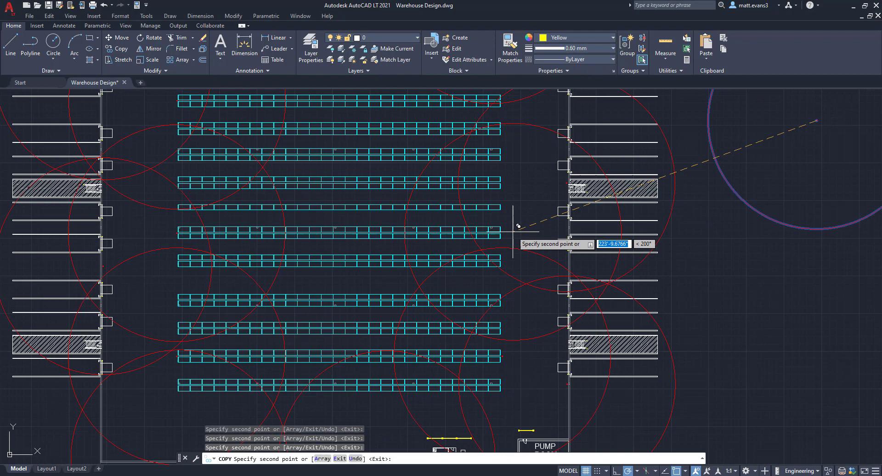
scroll(519, 227, up, 4)
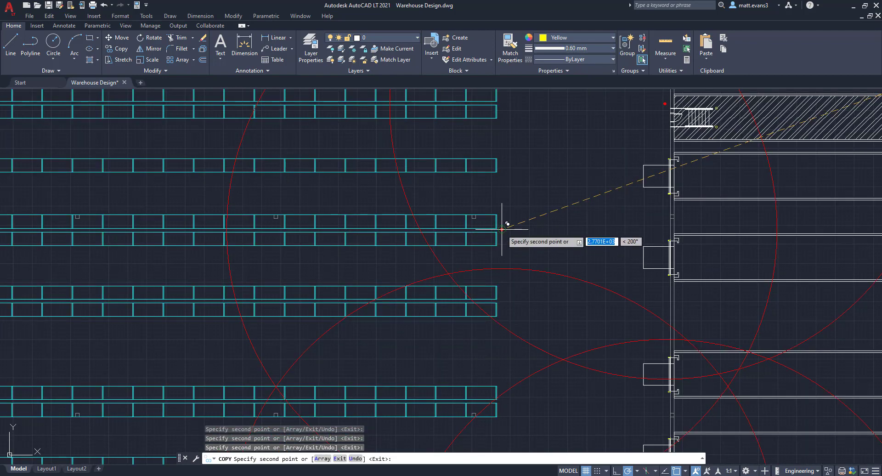
scroll(501, 228, down, 3)
scroll(503, 230, down, 2)
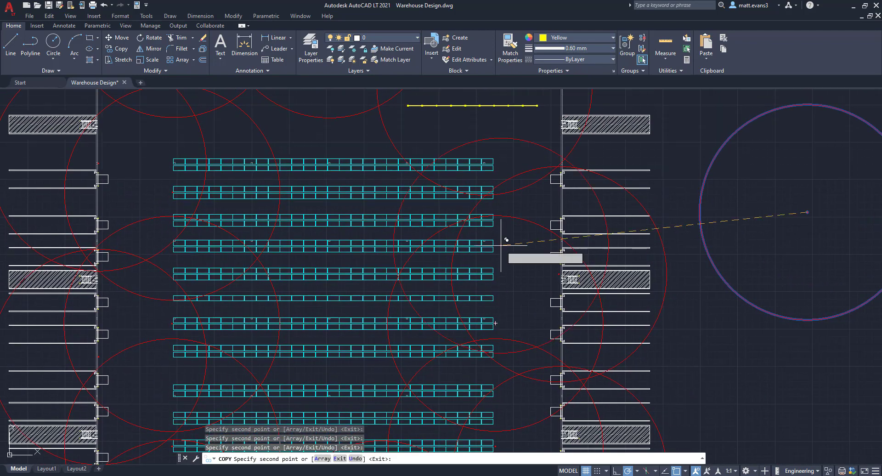
scroll(497, 188, up, 5)
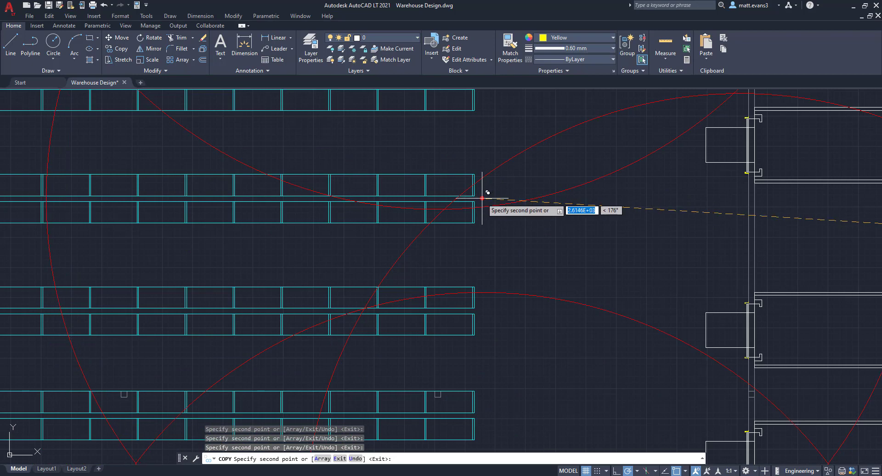
scroll(551, 199, down, 5)
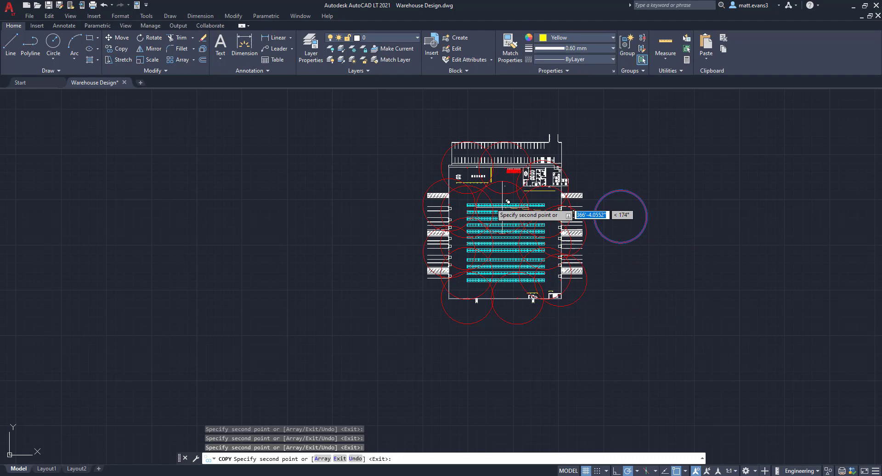
scroll(505, 196, up, 8)
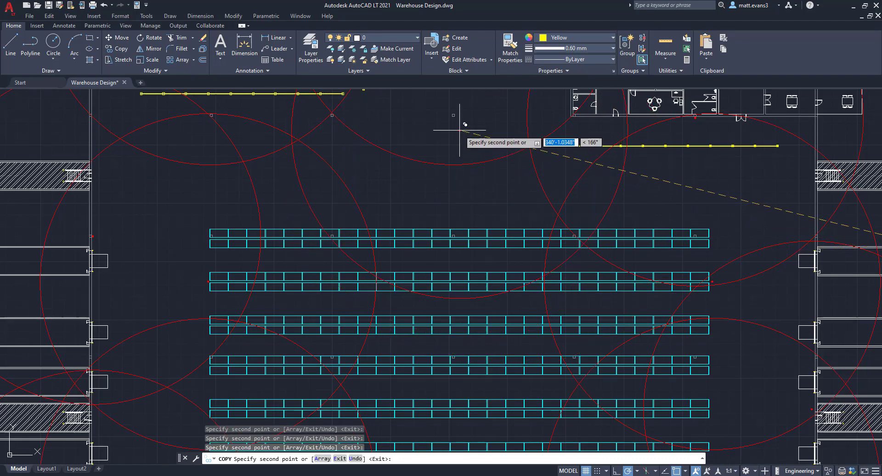
scroll(450, 104, up, 8)
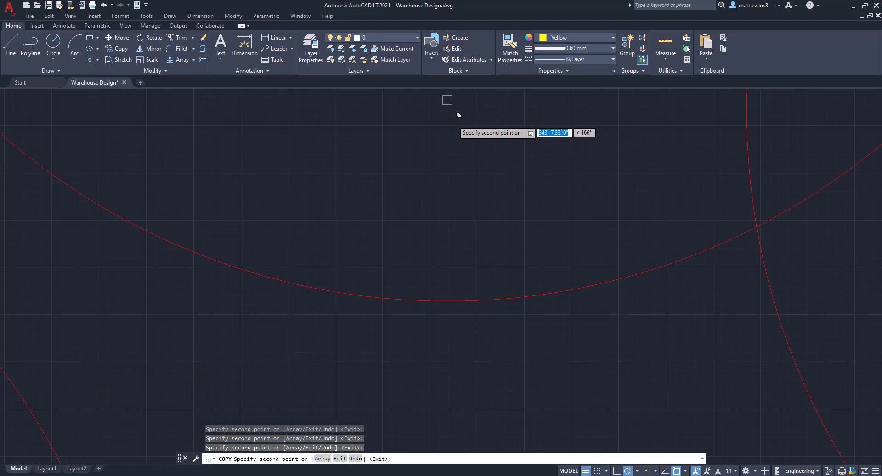
scroll(443, 109, down, 8)
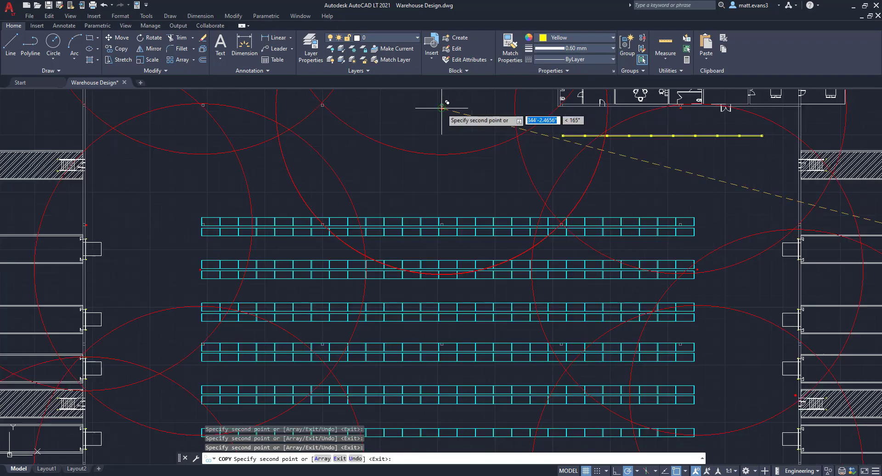
scroll(726, 204, down, 10)
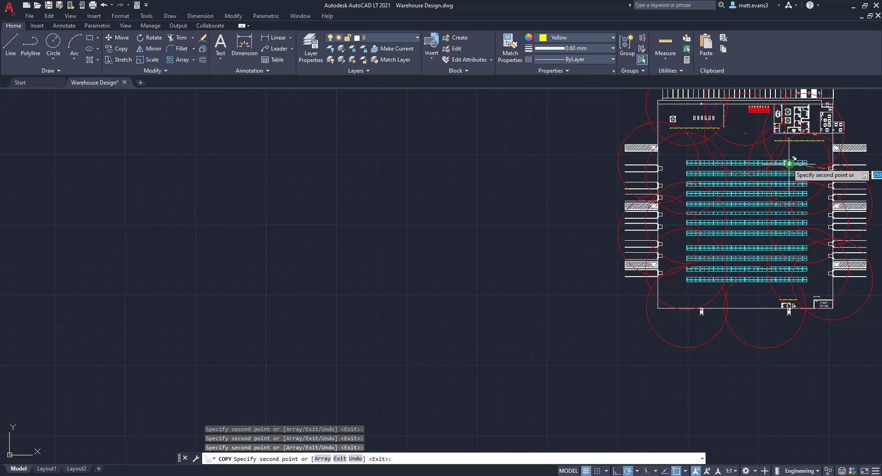
middle_drag(725, 208, 582, 238)
key(Escape)
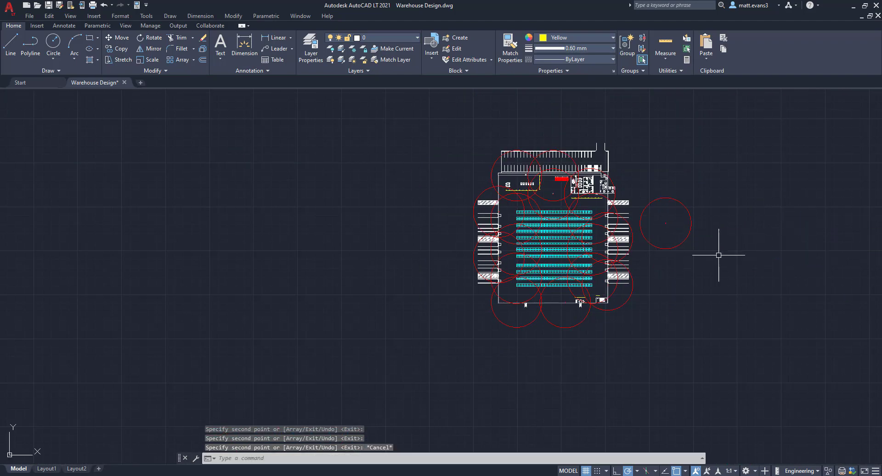
Zoom toward the warehouse to locate the stray coverage circle on the right.
scroll(660, 202, up, 2)
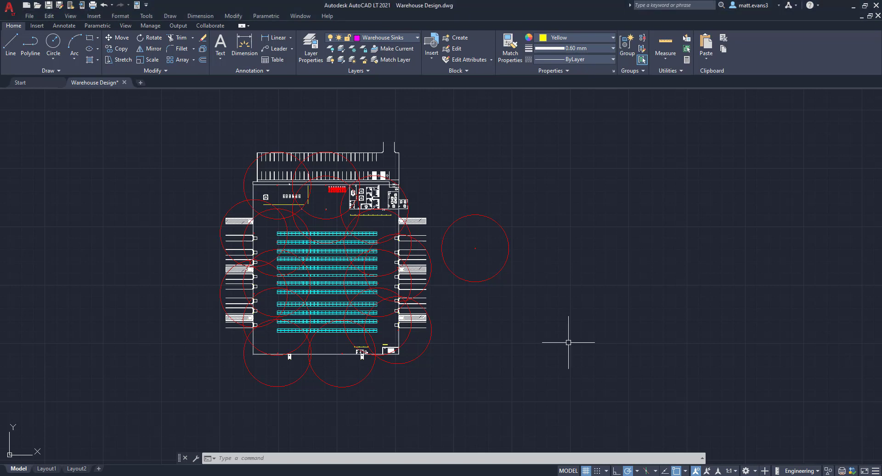
Erase the stray circle right of the warehouse and the small red mark.
click(489, 279)
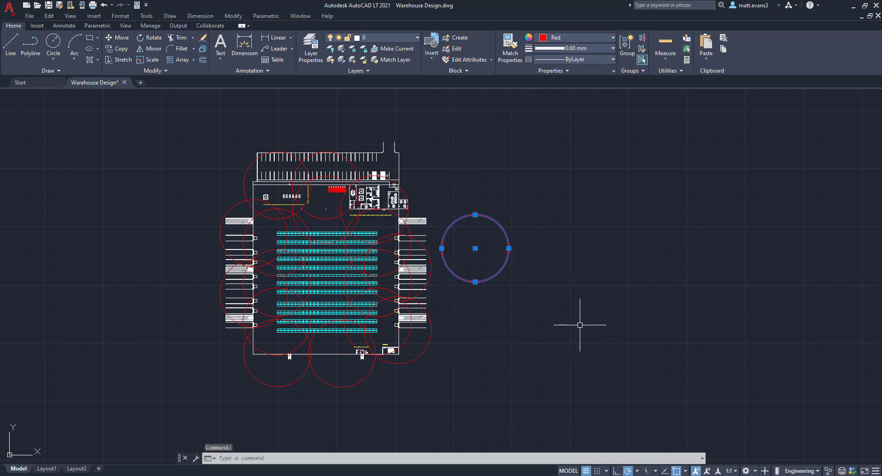
key(Delete)
click(487, 259)
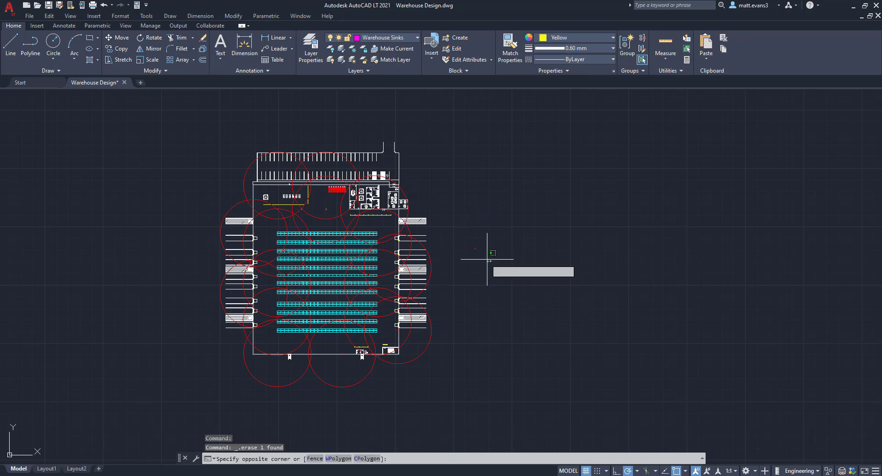
click(472, 235)
key(Delete)
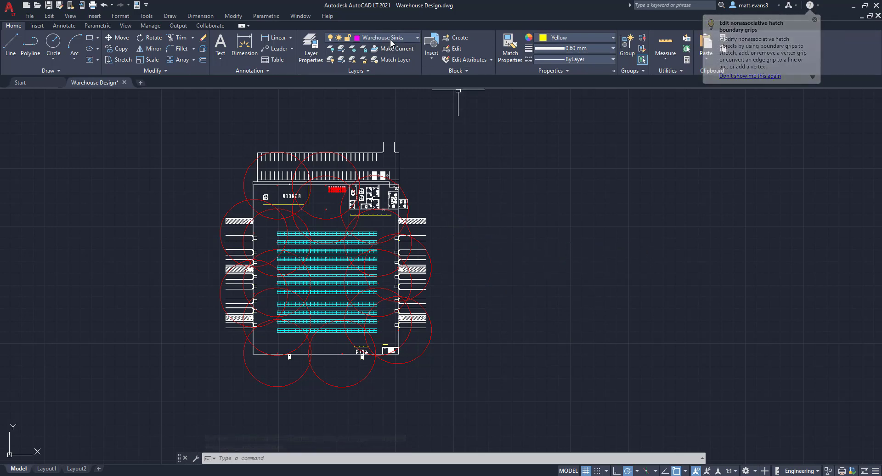
Create a new layer named 'Fire Extinguisher Distance' in the Layer Properties manager.
click(311, 46)
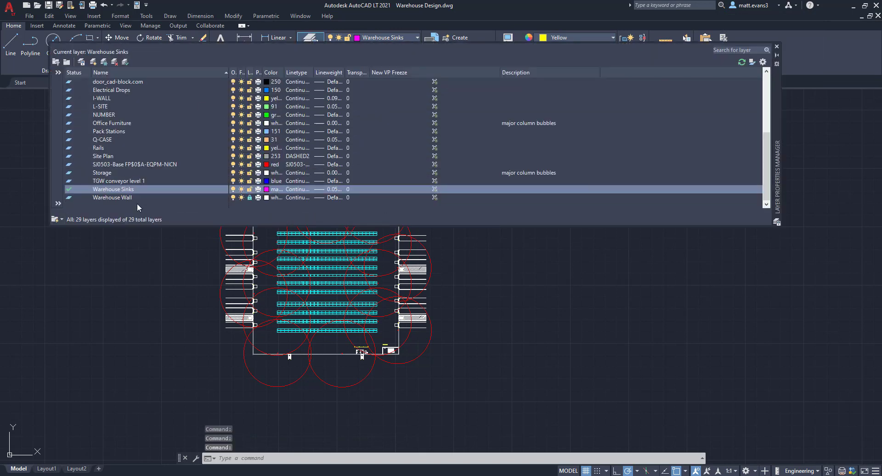
right_click(141, 199)
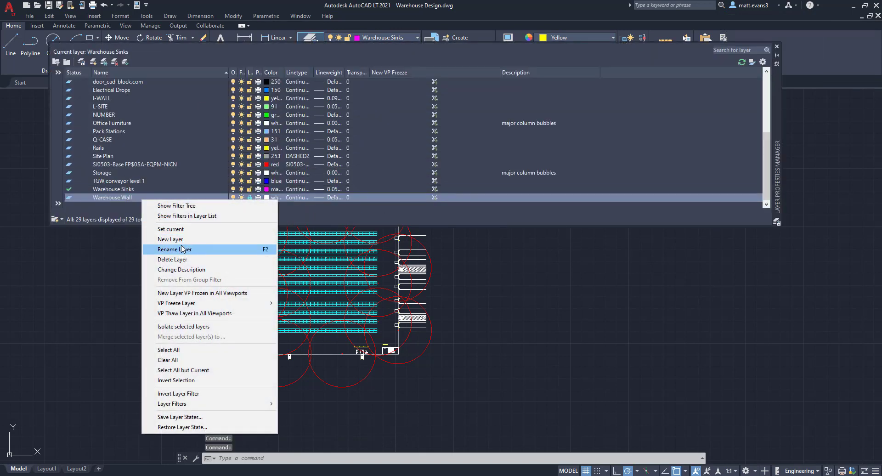
click(182, 239)
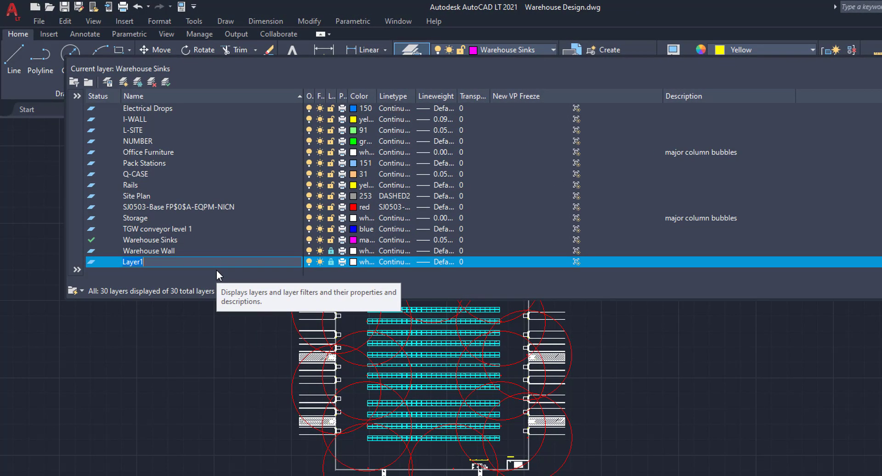
text(Fire extinguisher Distance)
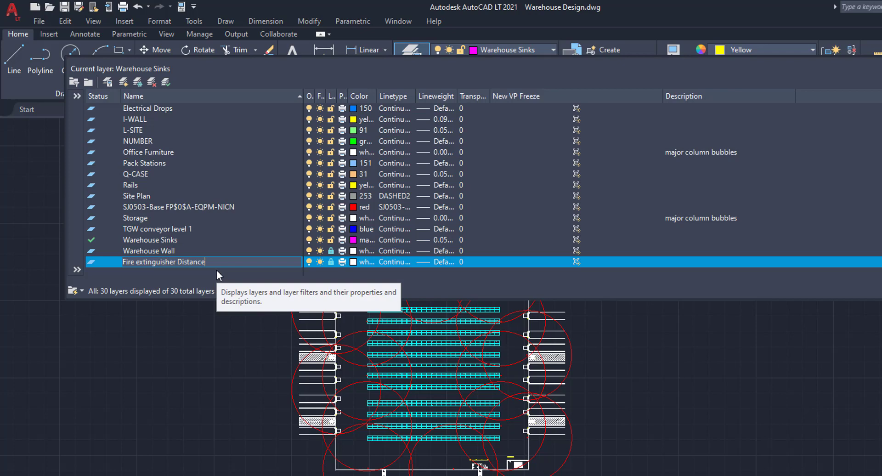
click(140, 262)
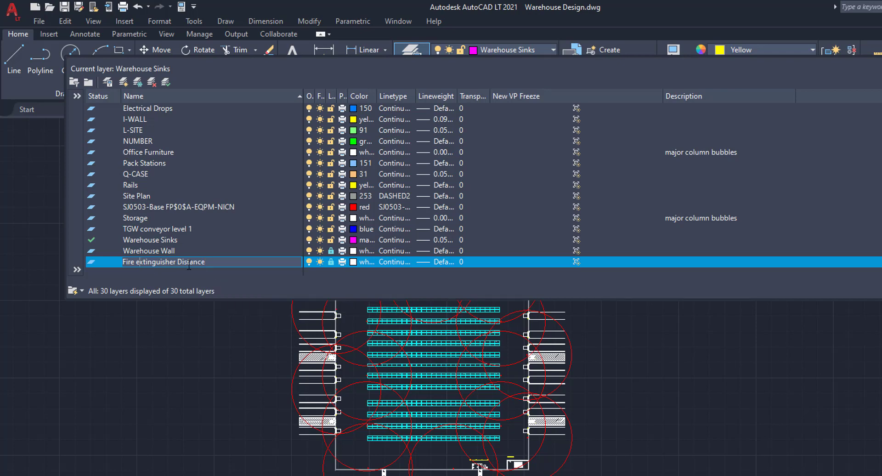
key(BackSpace)
text(E)
click(146, 232)
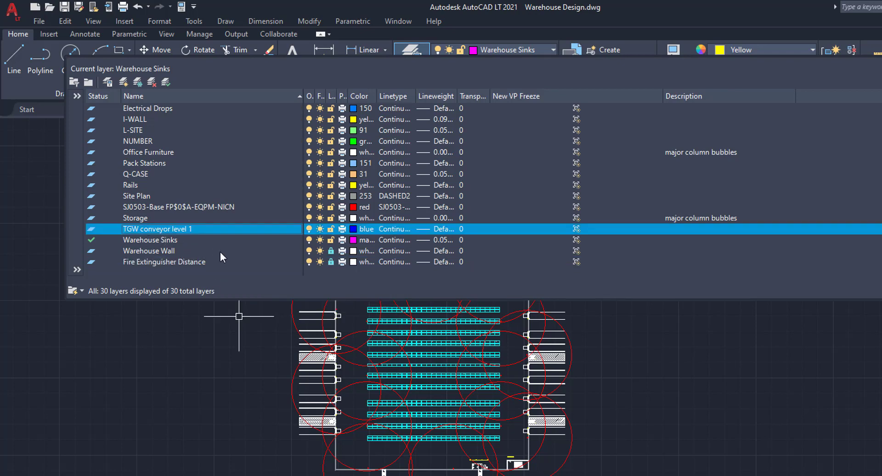
click(202, 263)
click(147, 371)
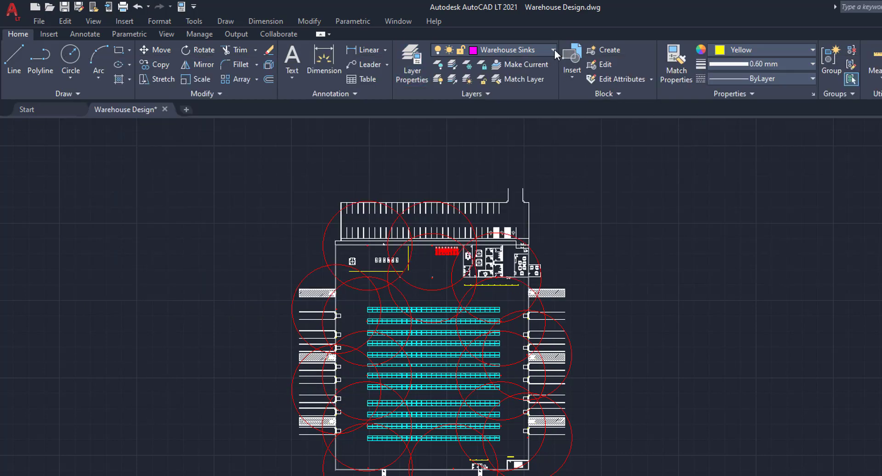
Make Fire Extinguisher Distance the current layer from the Layer drop-down.
click(550, 52)
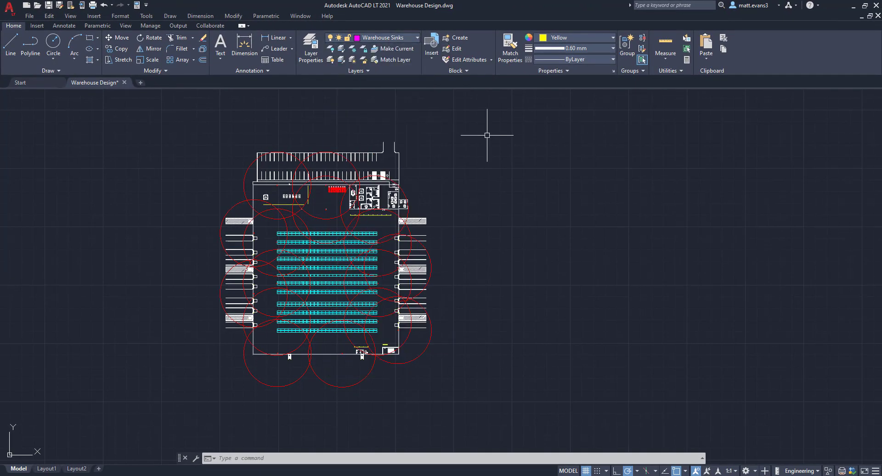
click(416, 38)
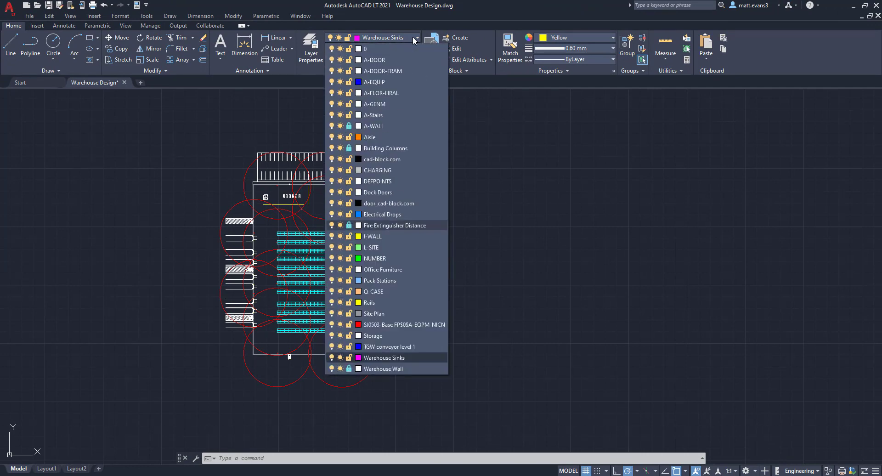
click(401, 225)
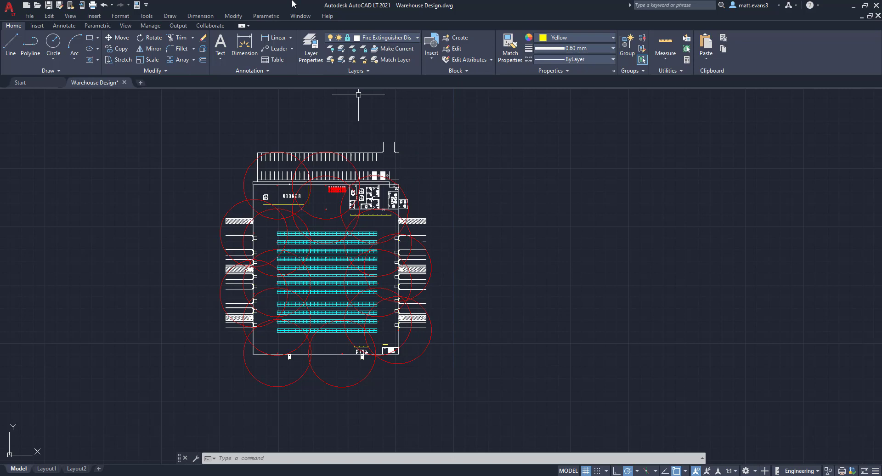
Lock and then unlock the Fire Extinguisher Distance layer, and select the top-left coverage circle.
click(348, 38)
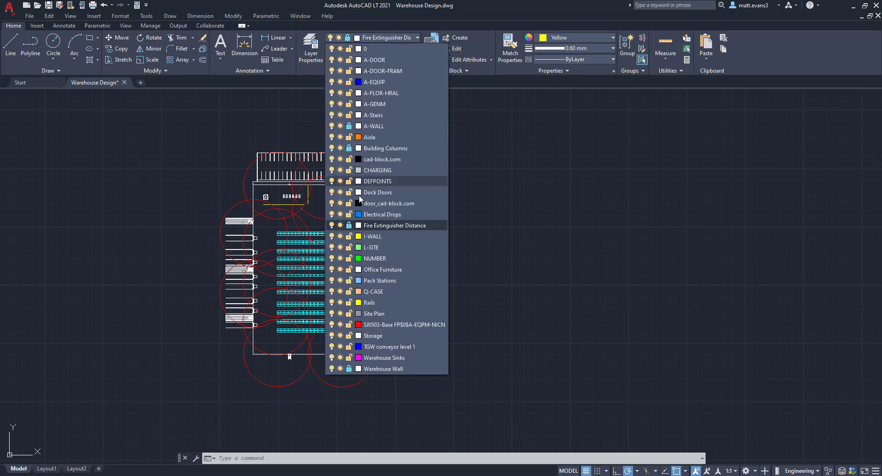
click(349, 225)
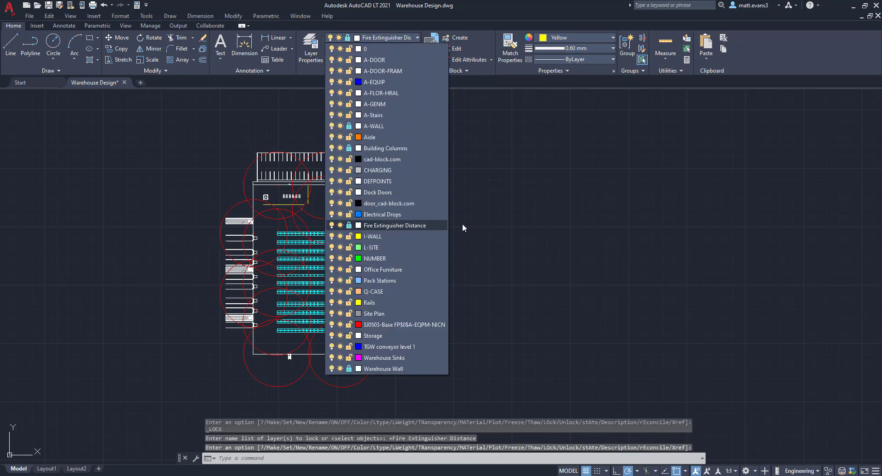
click(349, 226)
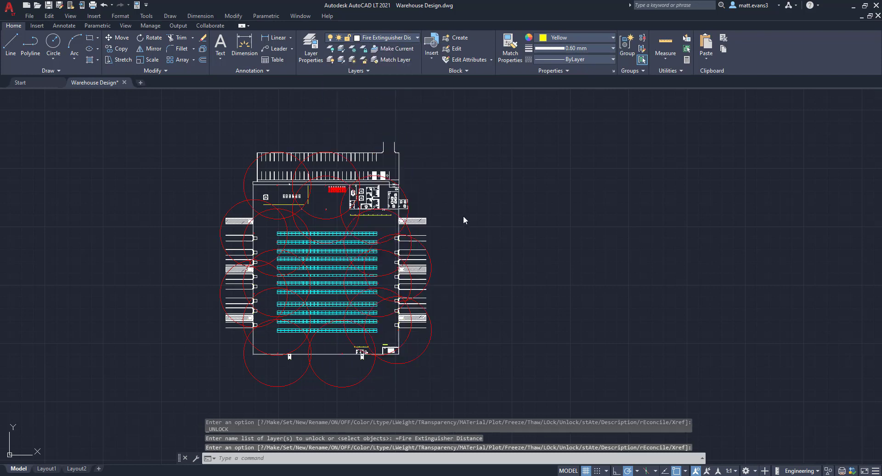
click(247, 172)
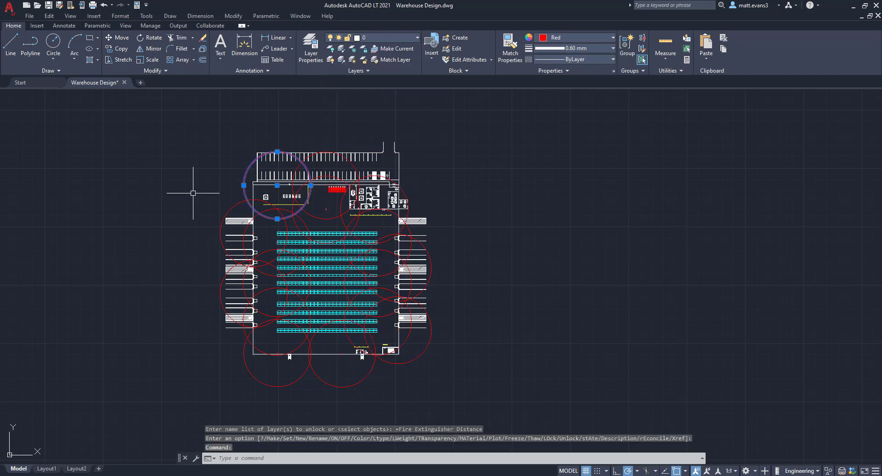
Select all similar coverage circles and move them to the Fire Extinguisher Distance layer.
right_click(246, 179)
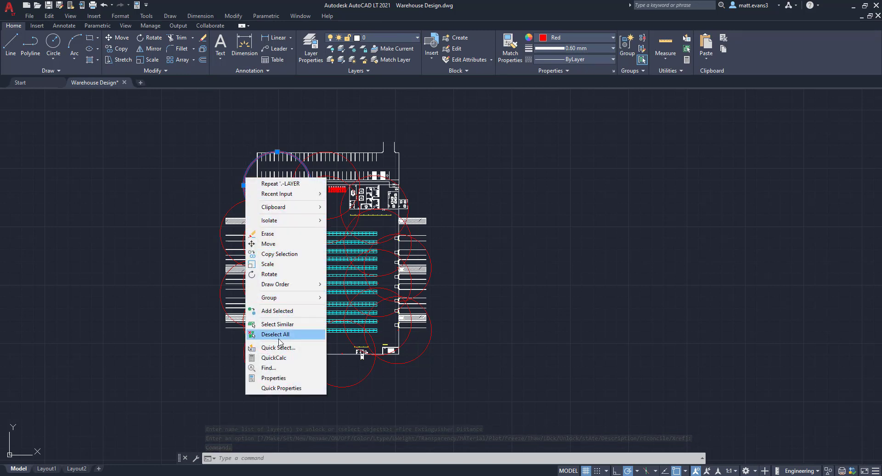
click(277, 324)
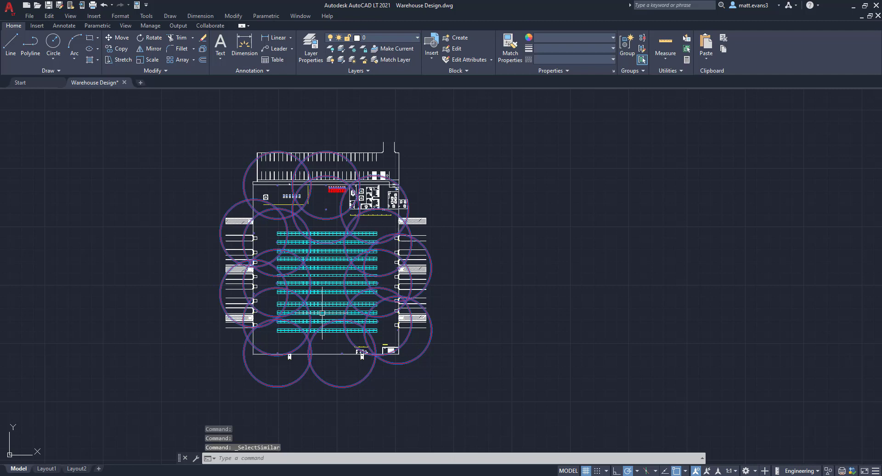
click(393, 37)
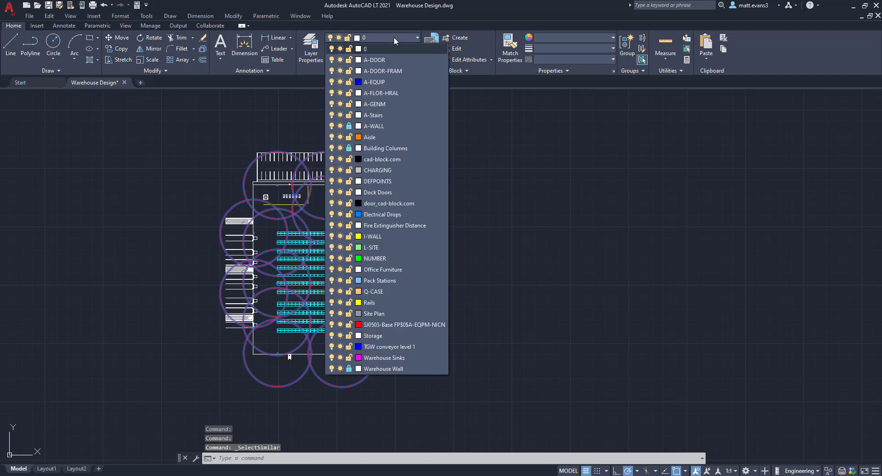
click(402, 225)
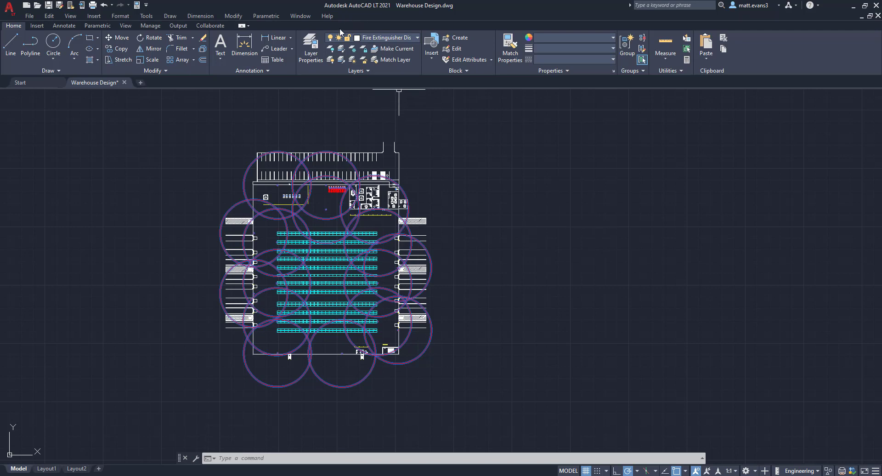
Turn off the Fire Extinguisher Distance layer with its lightbulb in the Layer drop-down.
click(333, 40)
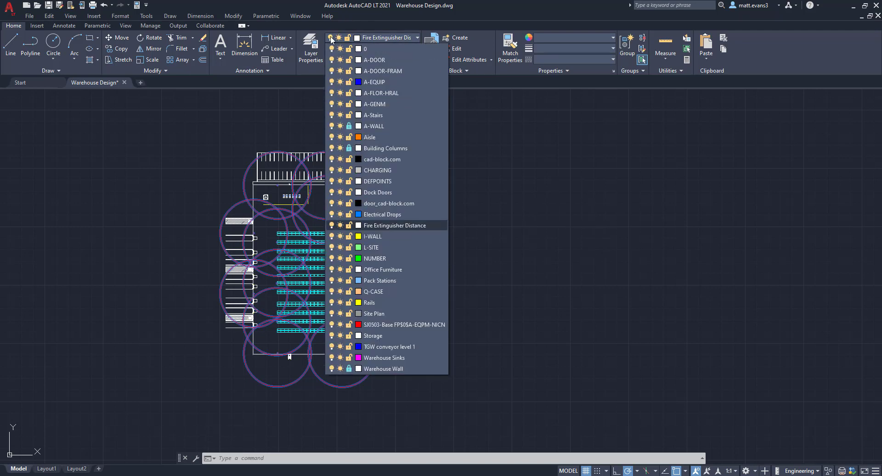
click(332, 40)
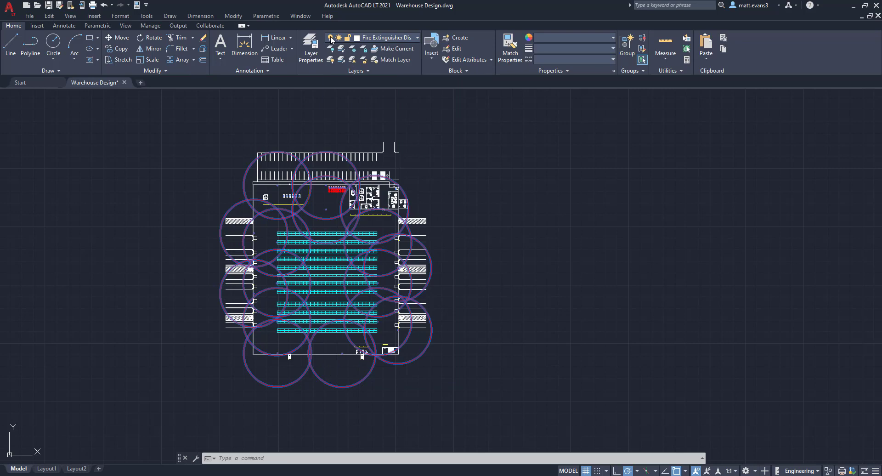
click(371, 41)
click(338, 228)
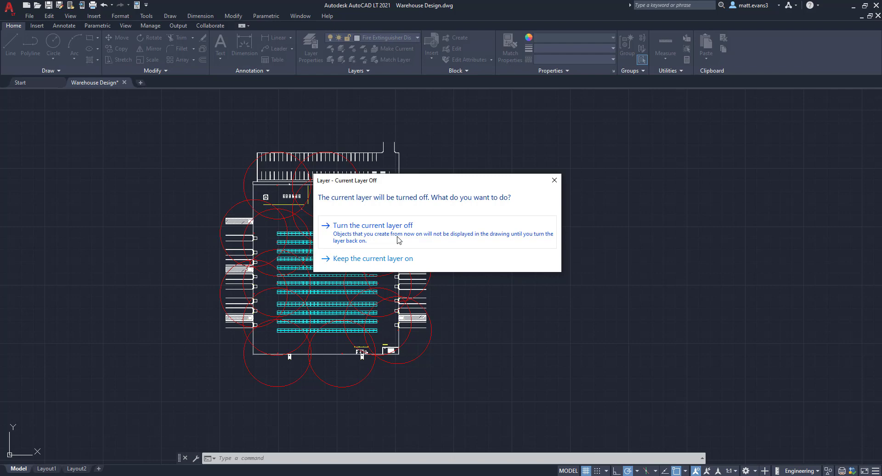
Confirm turning off the current layer, then pan and zoom to check the circles are hidden.
click(398, 239)
scroll(302, 211, up, 8)
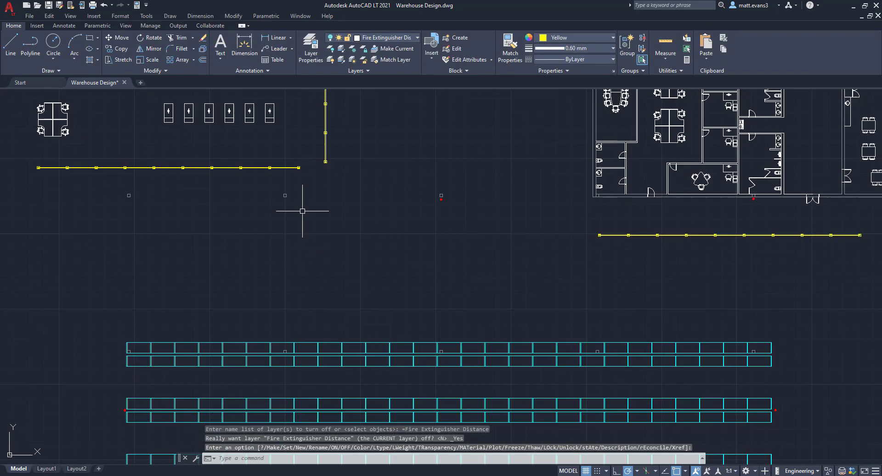
mouse_move(463, 185)
middle_down()
mouse_move(455, 134)
mouse_move(463, 110)
middle_up()
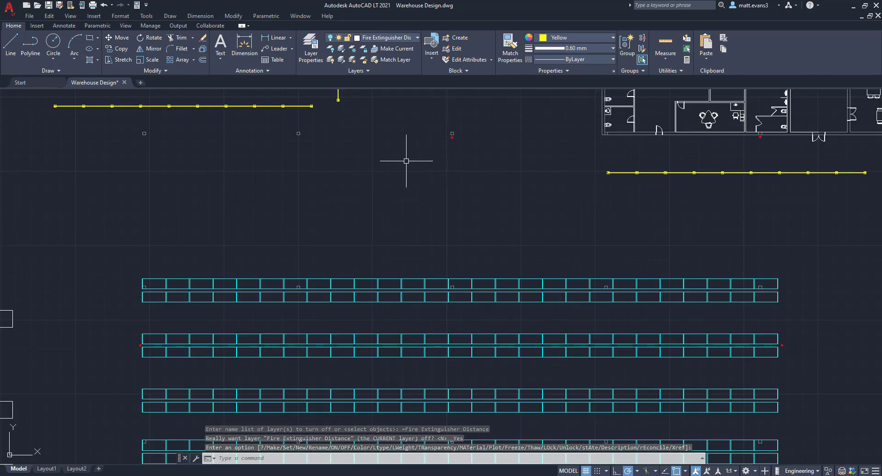
scroll(405, 155, down, 5)
middle_drag(404, 154, 394, 212)
scroll(416, 239, down, 2)
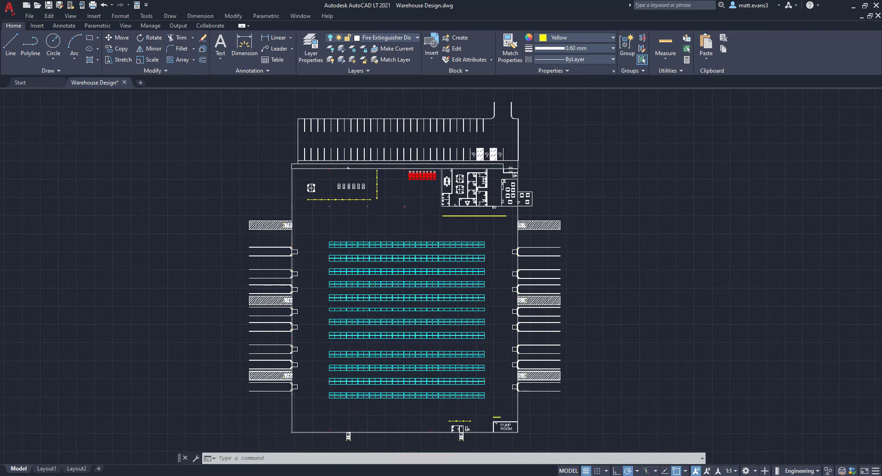
scroll(585, 222, down, 2)
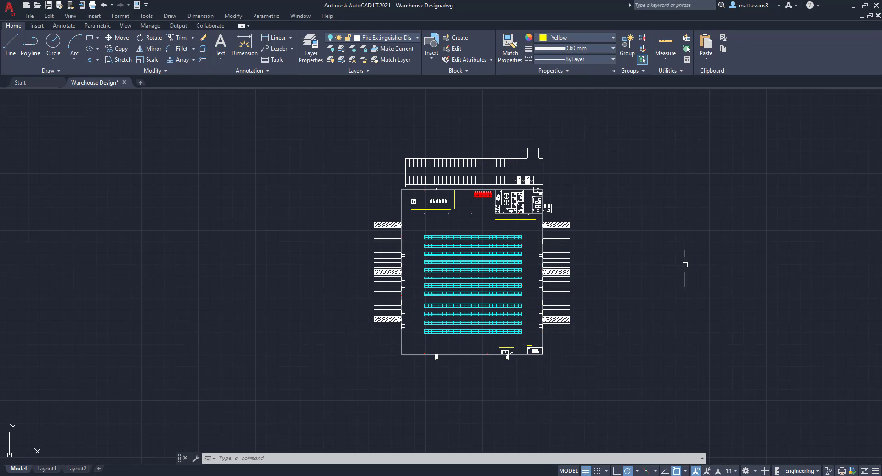